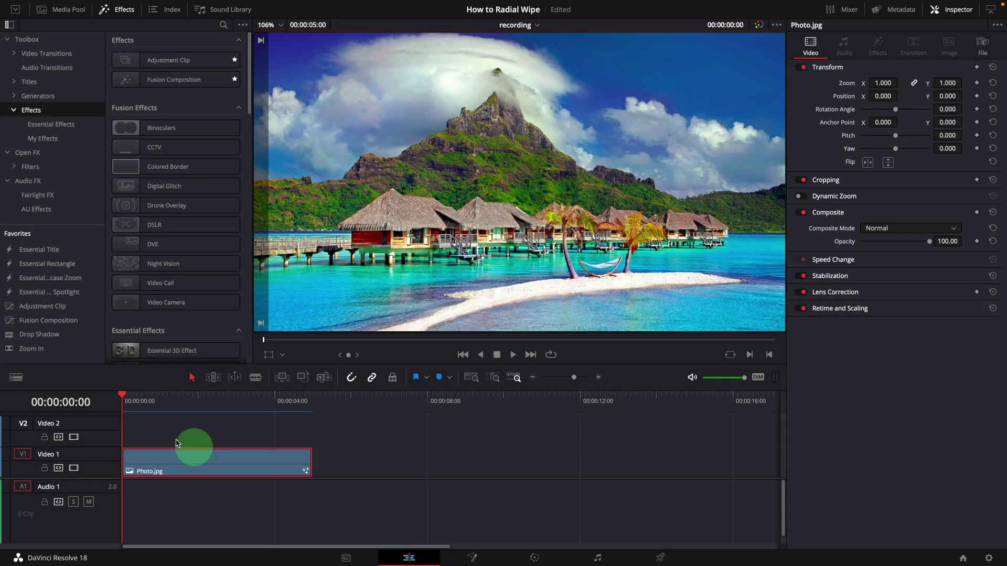
# - Scrub forward through the Photo.jpg beach clip and return the playhead to the start
pyautogui.moveTo(125, 397); pyautogui.dragTo(221, 408)
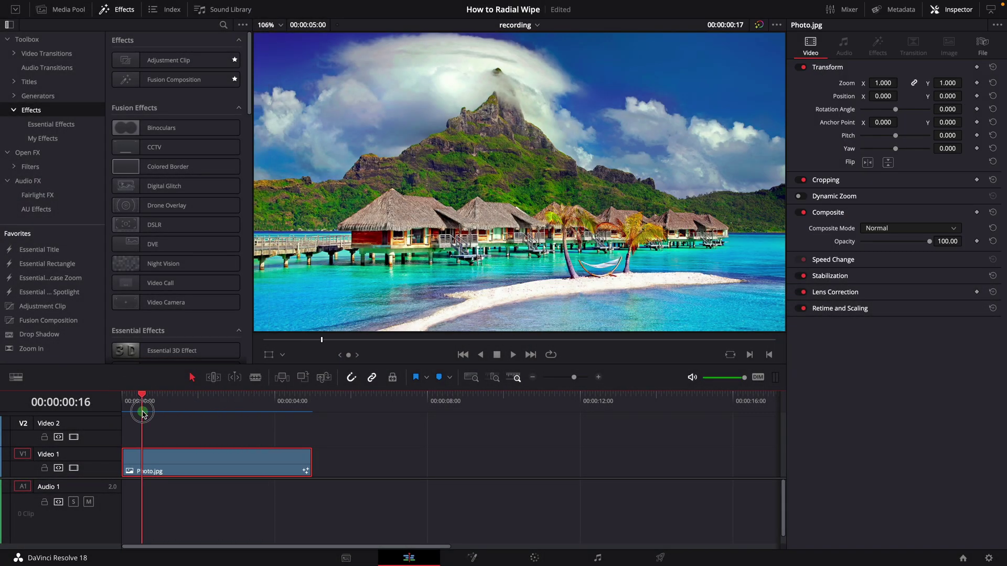
pyautogui.moveTo(142, 414); pyautogui.dragTo(121, 411)
# - Open Photo.jpg in the Fusion page and insert a Matte Control node after the media input
pyautogui.rightClick(267, 462)
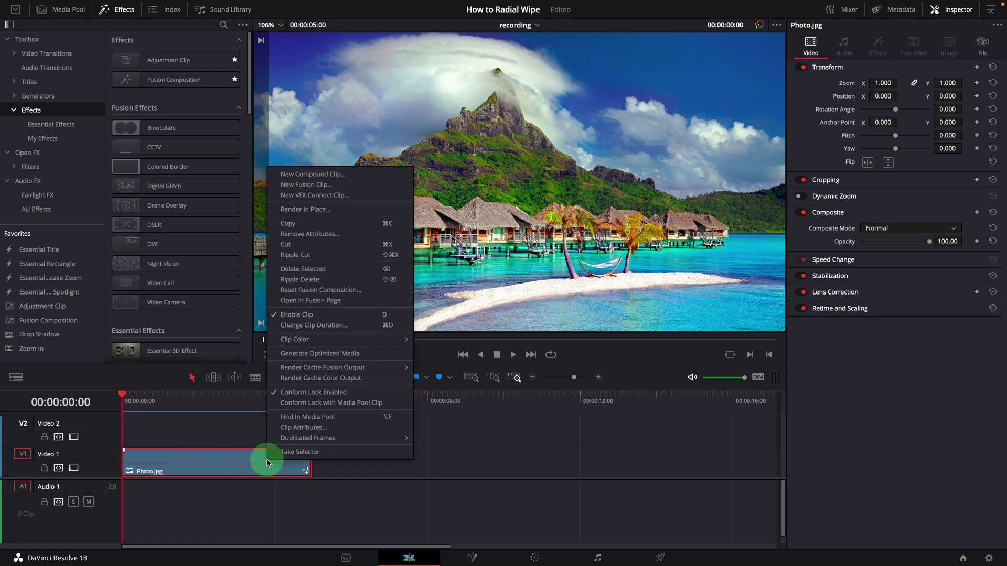
pyautogui.click(342, 305)
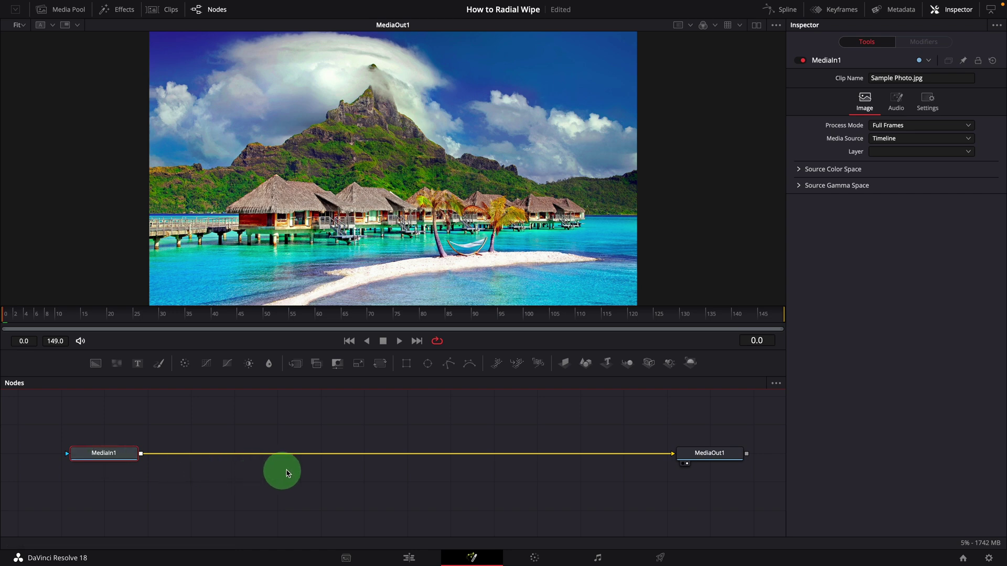
pyautogui.click(344, 371)
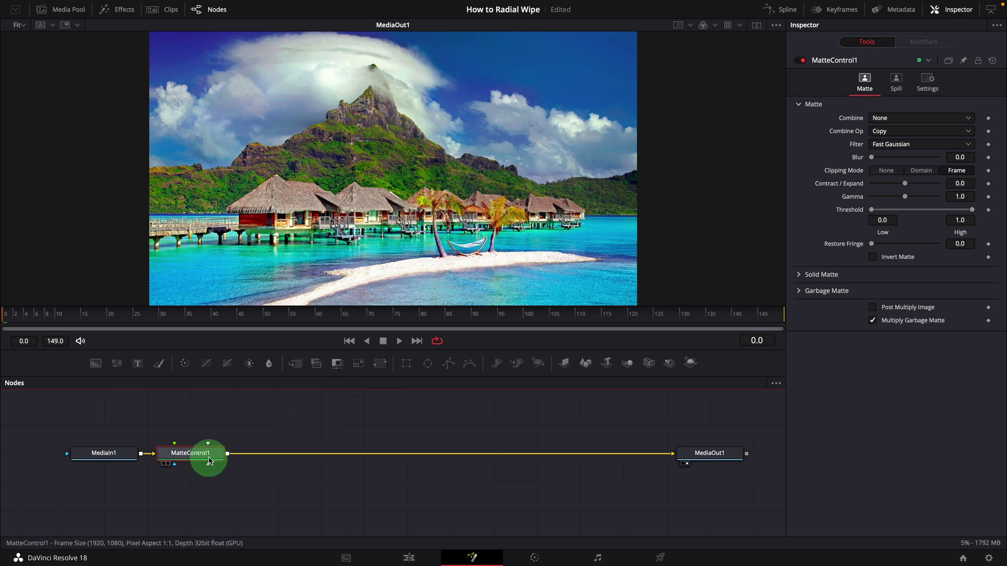
pyautogui.moveTo(206, 461); pyautogui.dragTo(260, 452)
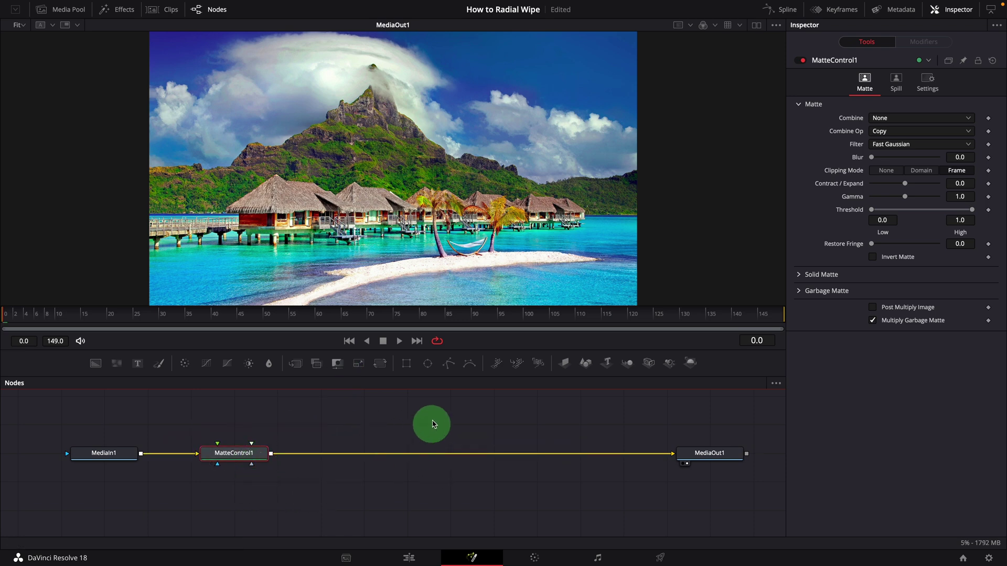
# - Add an Ellipse mask and connect it to MatteControl1's Garbage Matte input
pyautogui.moveTo(428, 366); pyautogui.dragTo(231, 414)
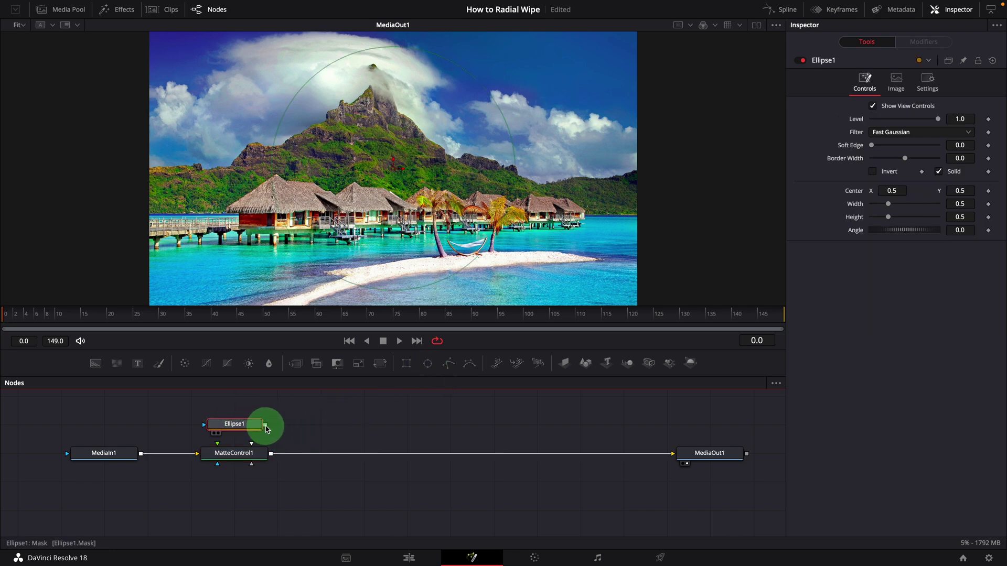
pyautogui.moveTo(269, 439); pyautogui.dragTo(251, 455)
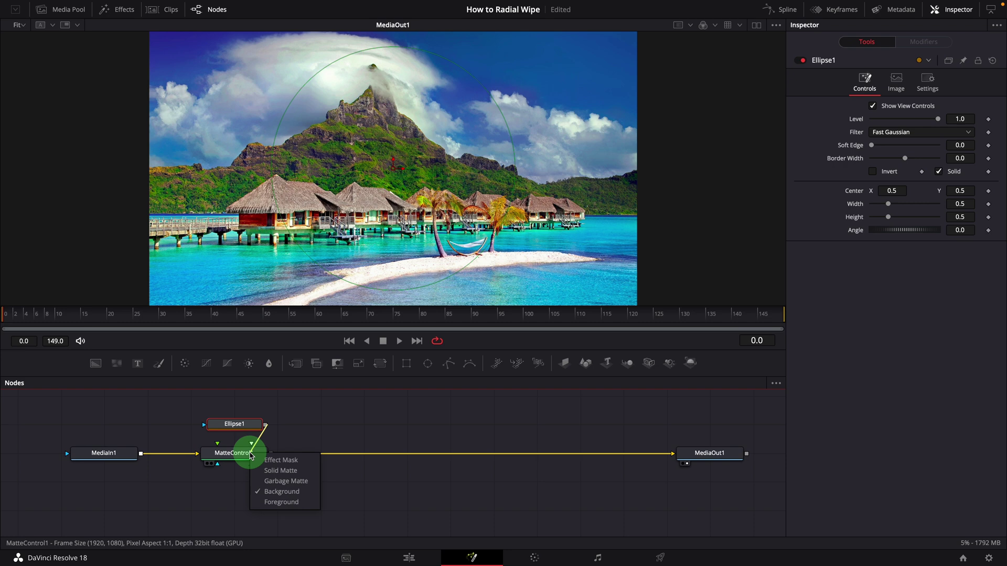
pyautogui.click(299, 482)
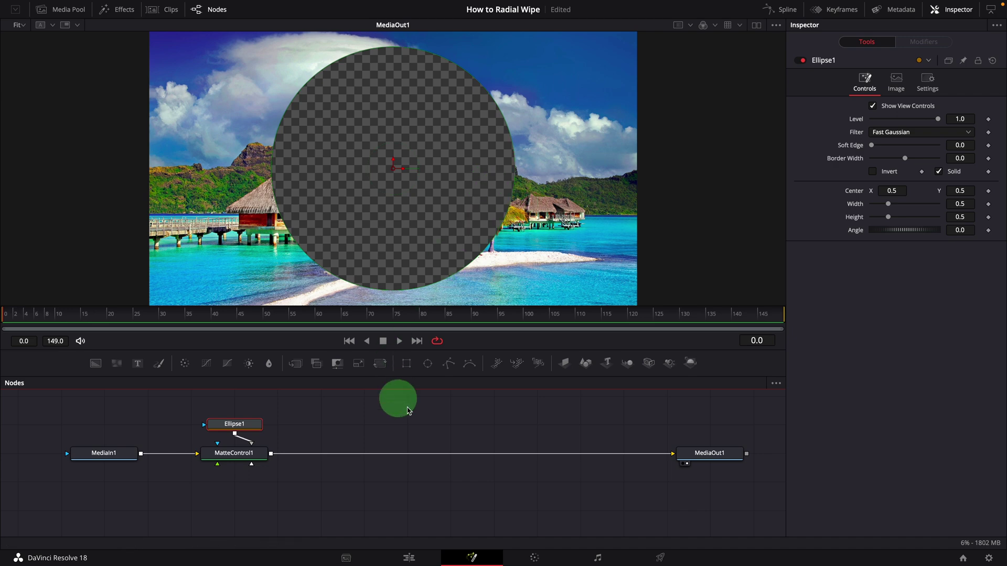
# - Tick Invert under MatteControl1's Garbage Matte settings so only the circle of photo remains
pyautogui.click(248, 461)
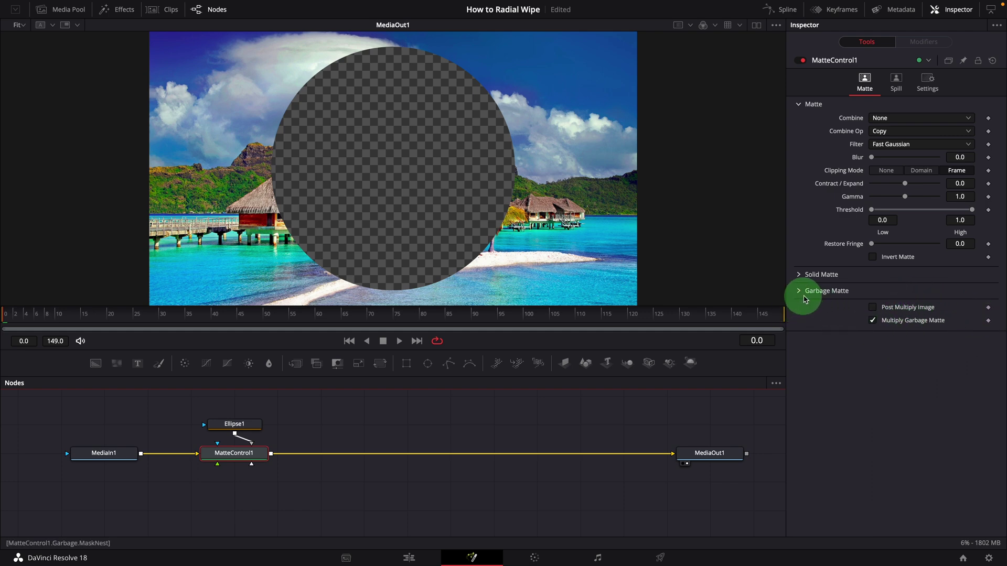
pyautogui.click(801, 294)
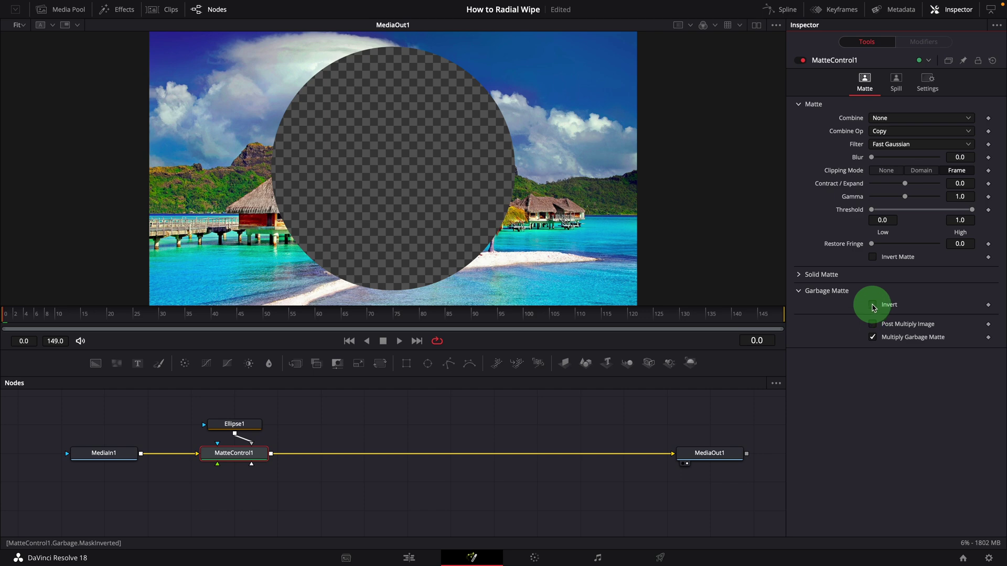
pyautogui.click(872, 306)
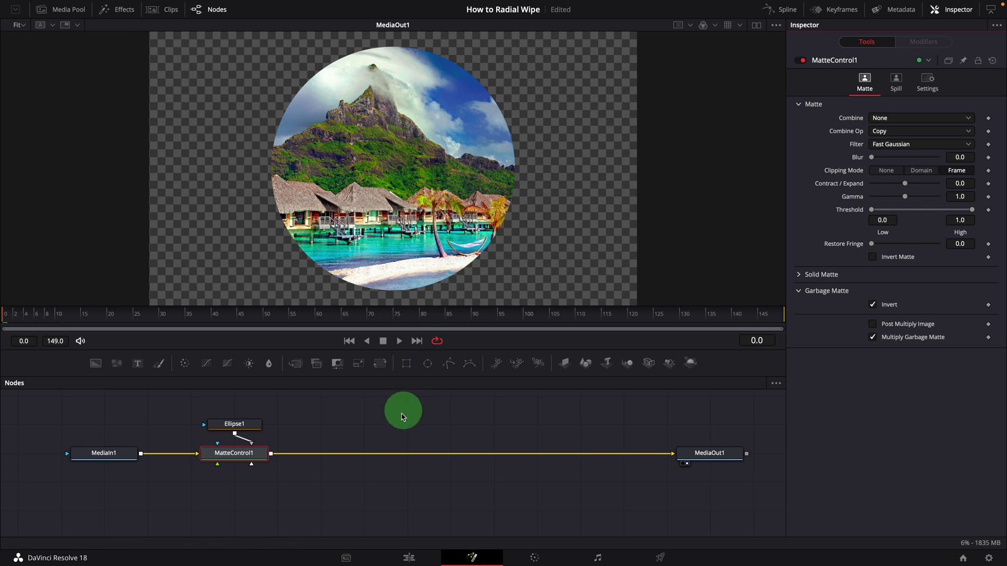
# - Make Ellipse1 an unfilled outline with border width 1.0 and flat caps
pyautogui.click(234, 424)
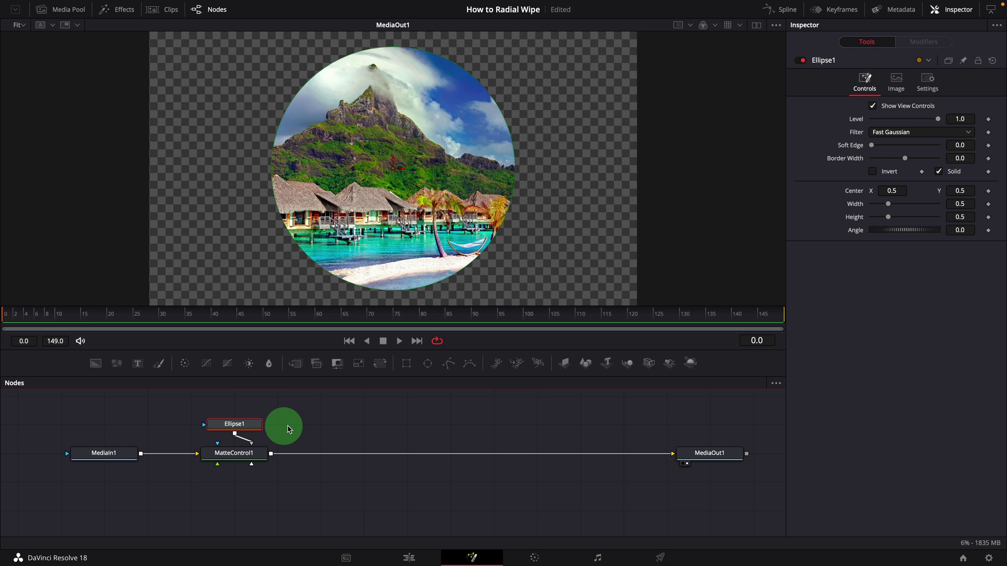
pyautogui.click(938, 172)
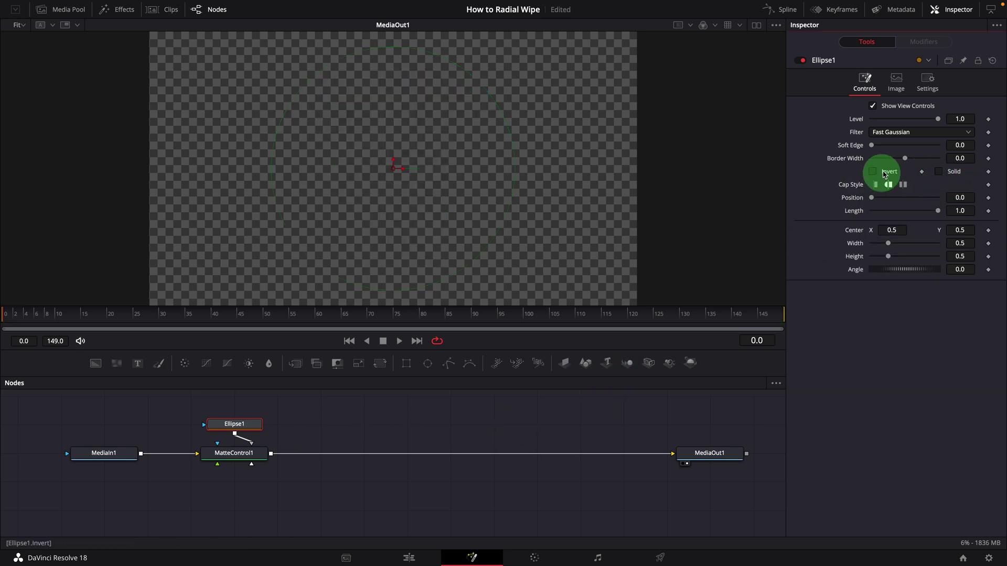
pyautogui.moveTo(906, 158); pyautogui.dragTo(938, 160)
pyautogui.click(963, 158)
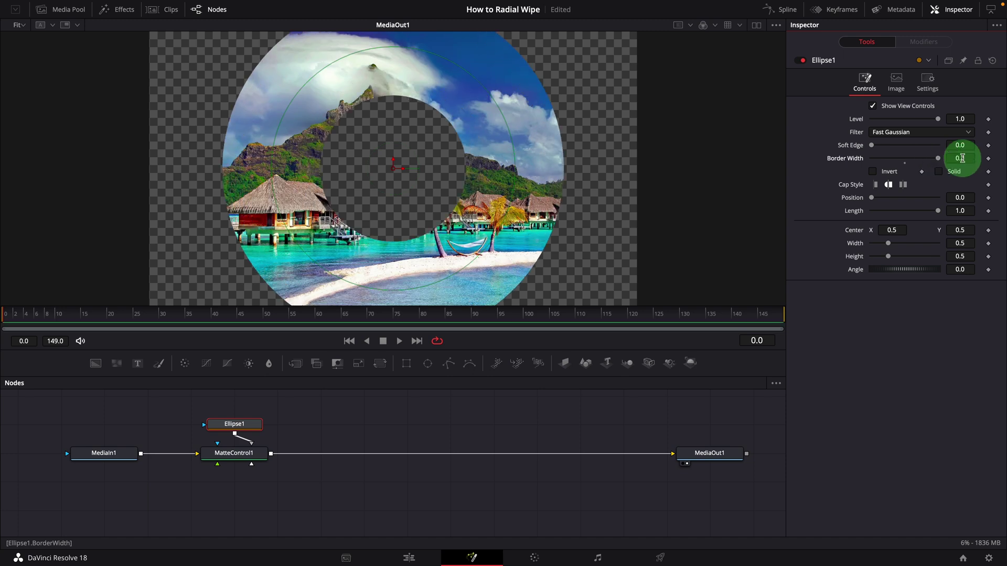
pyautogui.write('1')
pyautogui.press('Tab')
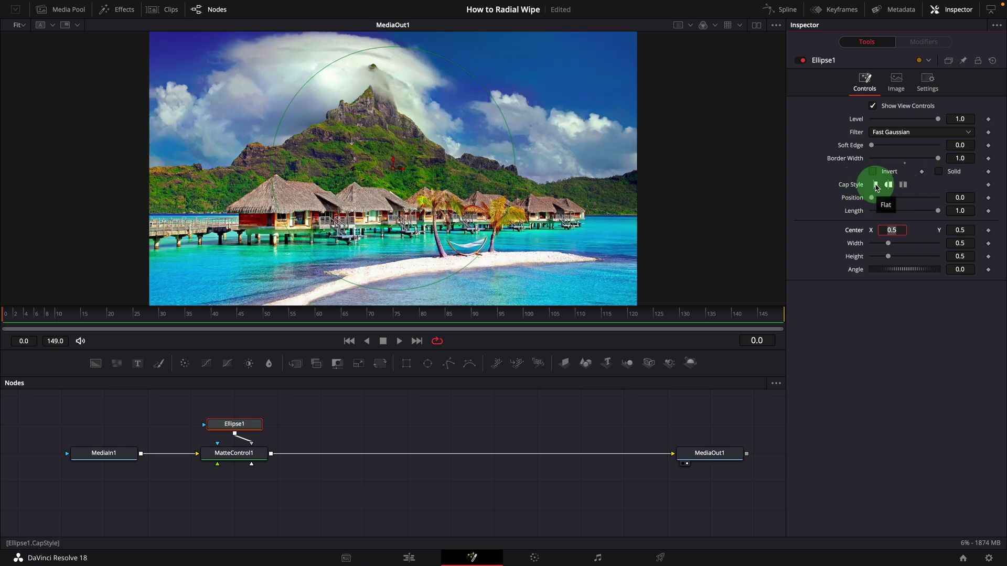
pyautogui.click(876, 185)
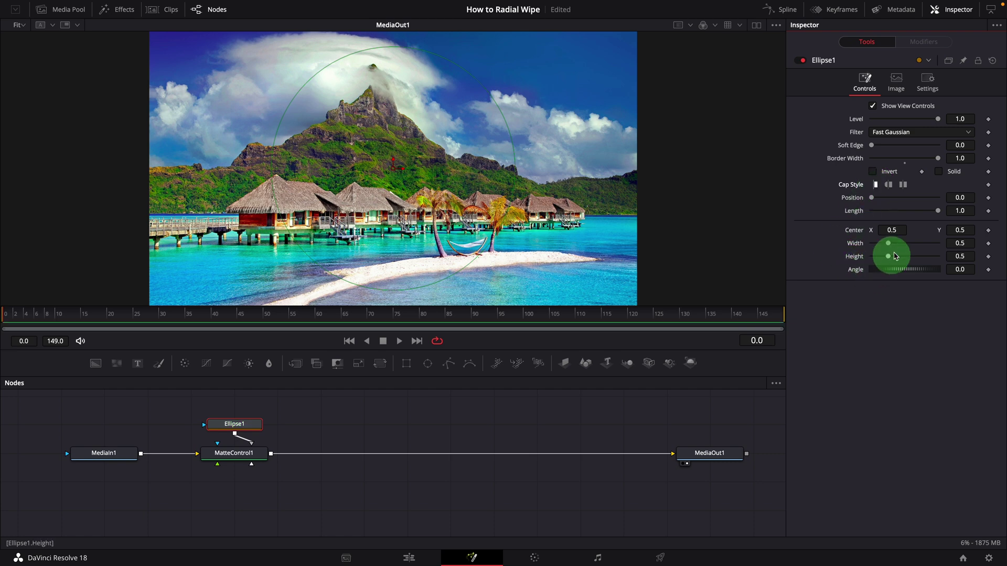
# - Set the ellipse Width and Height to 1, then drag Length down to 0.071
pyautogui.click(964, 244)
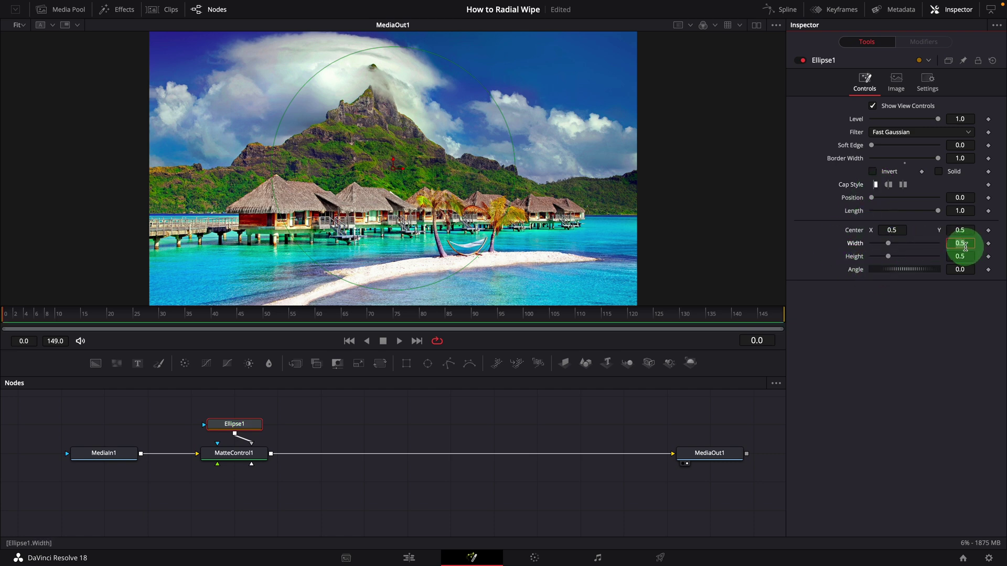
pyautogui.write('1')
pyautogui.click(960, 257)
pyautogui.write('1')
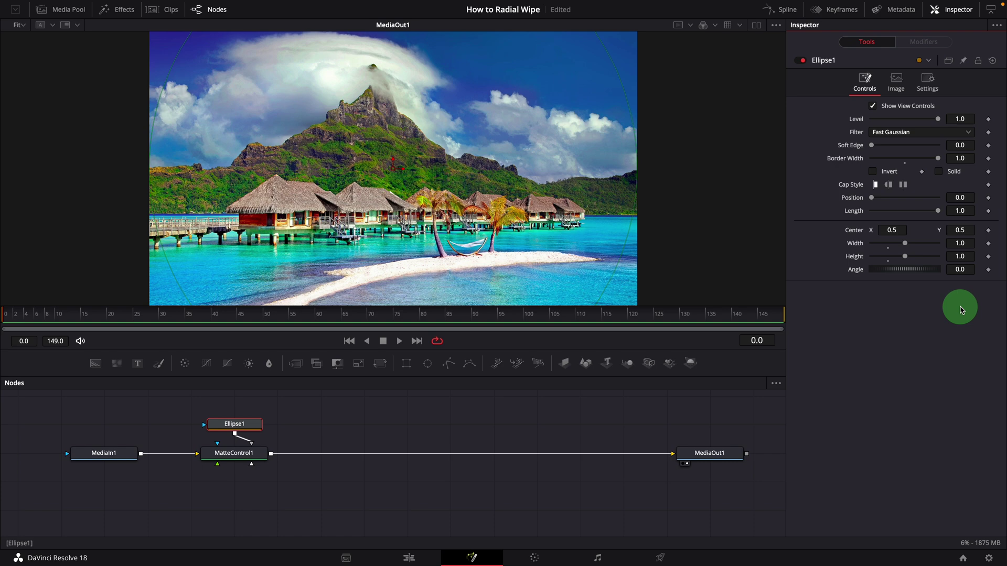
pyautogui.click(890, 331)
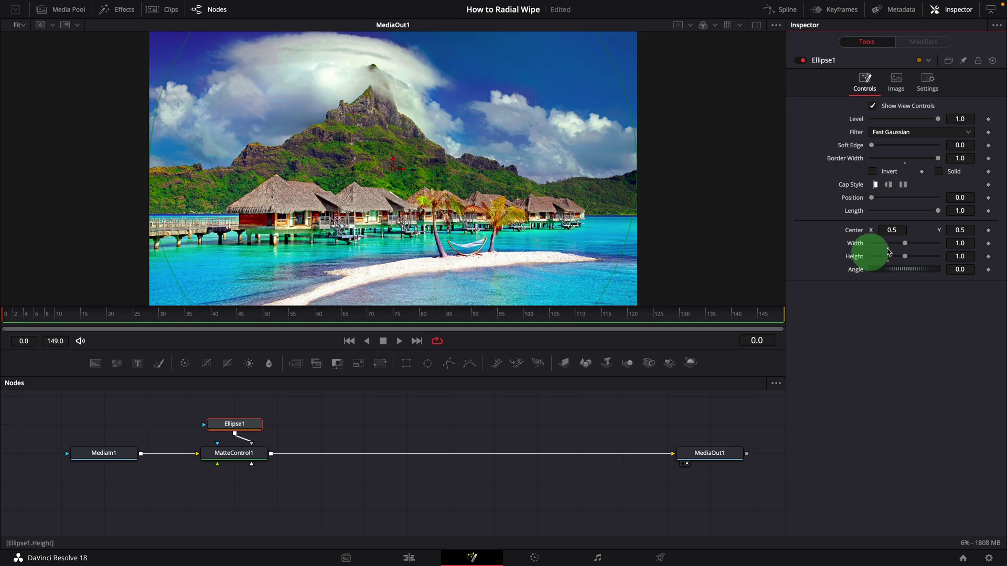
pyautogui.moveTo(939, 213); pyautogui.dragTo(851, 203)
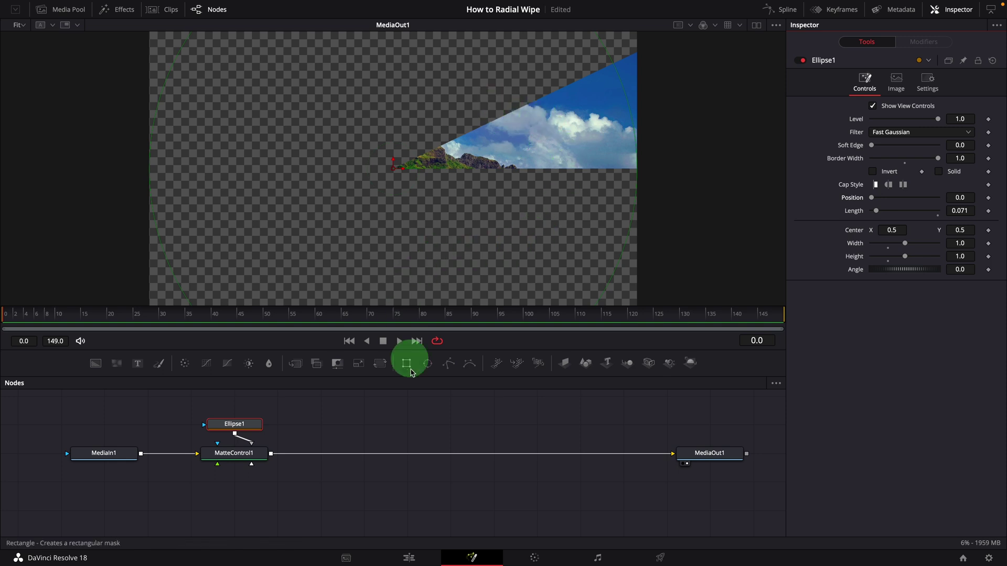
# - Untick MatteControl1's Garbage Matte Invert and set Ellipse1's Length to 0
pyautogui.click(240, 461)
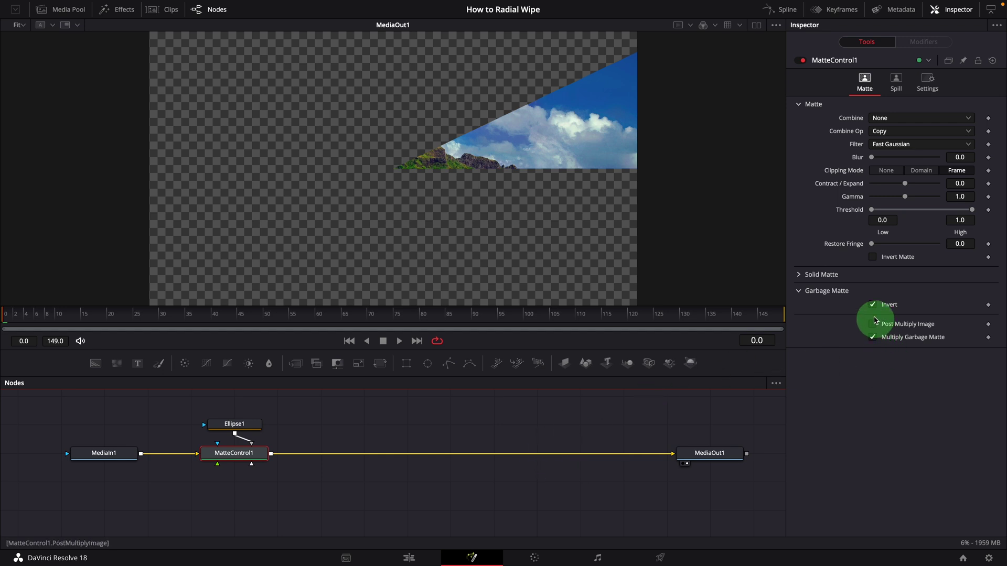
pyautogui.click(873, 306)
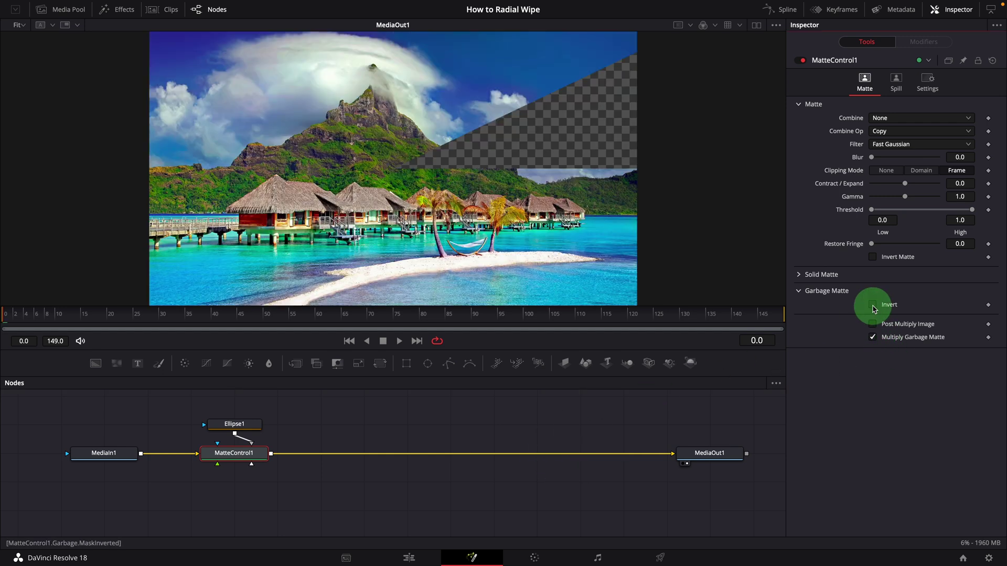
pyautogui.click(230, 426)
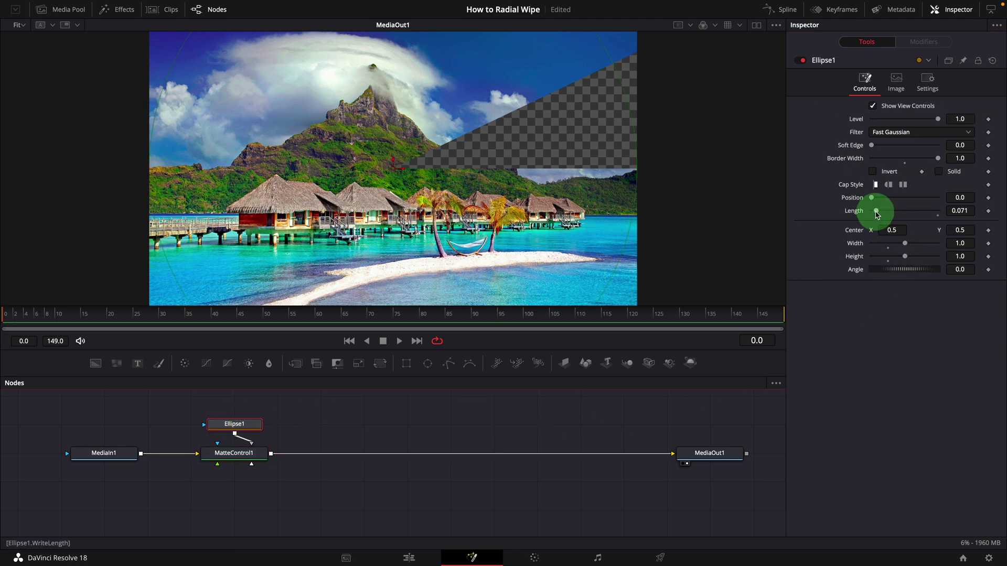
pyautogui.moveTo(877, 214)
pyautogui.mouseDown()
pyautogui.moveTo(960, 220)
pyautogui.moveTo(862, 209)
pyautogui.mouseUp()
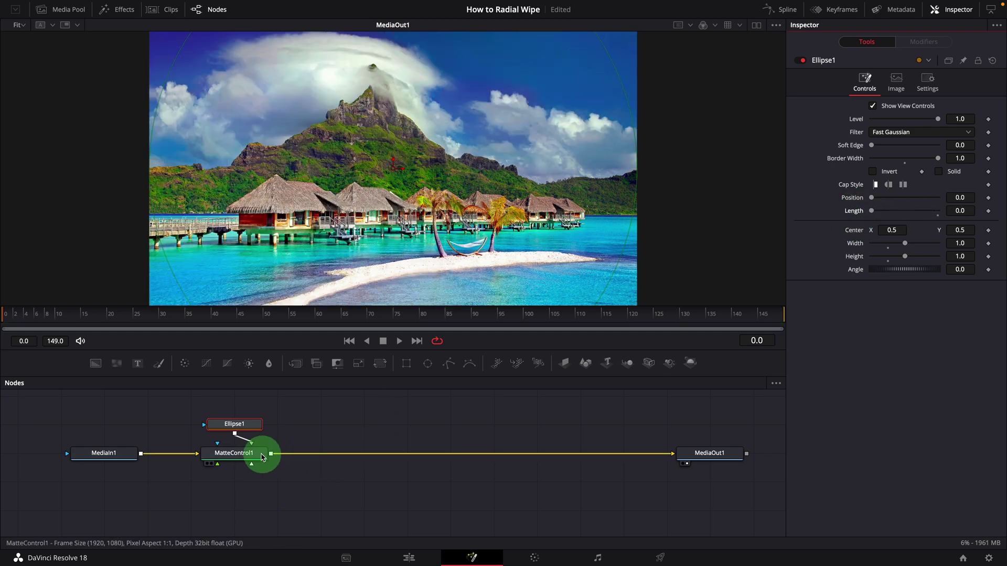
pyautogui.click(263, 458)
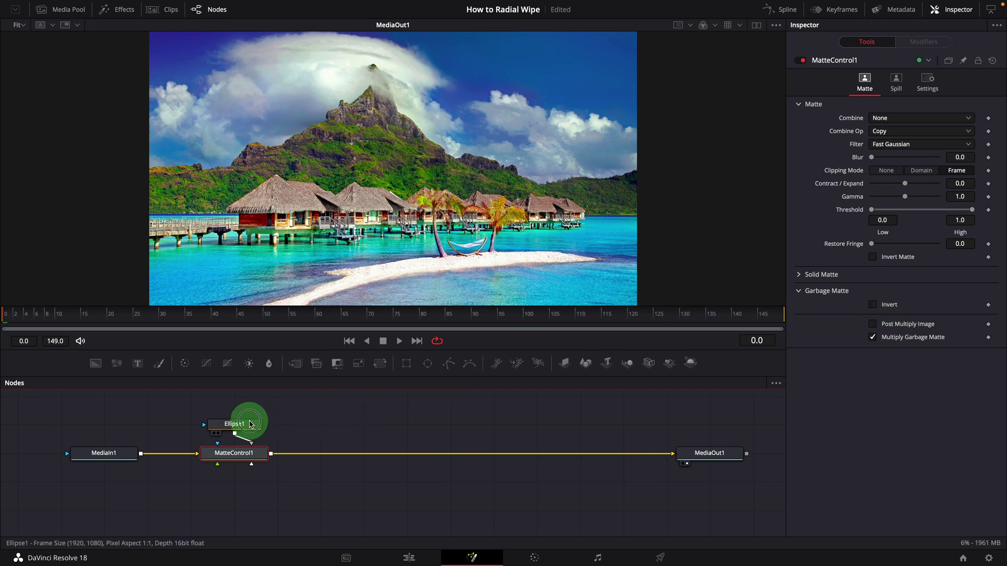
# - Drag Ellipse1's Length to 0.323, wiping a wedge from the upper beach photo
pyautogui.click(237, 424)
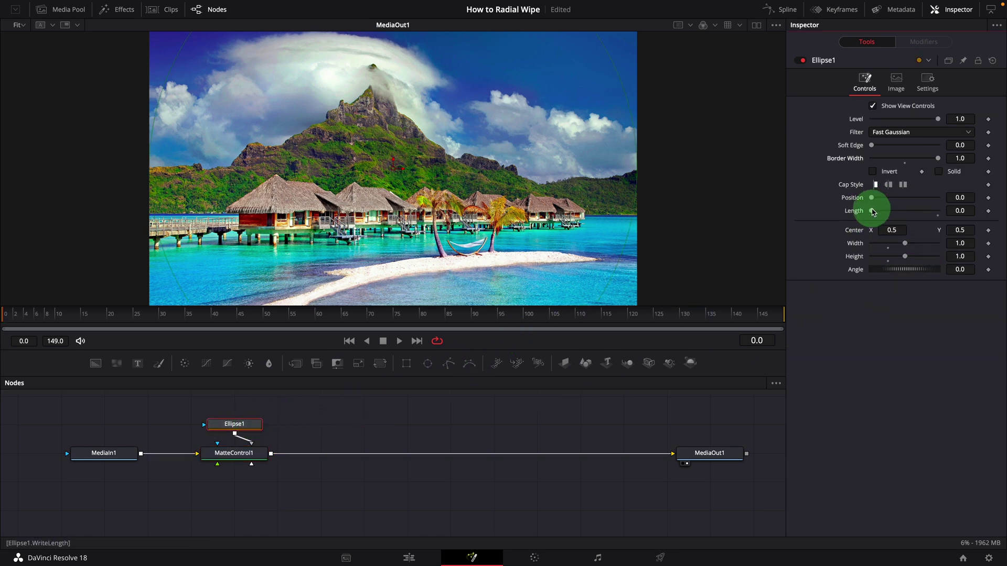
pyautogui.moveTo(883, 213)
pyautogui.mouseDown()
pyautogui.moveTo(940, 218)
pyautogui.moveTo(872, 213)
pyautogui.moveTo(944, 217)
pyautogui.moveTo(894, 217)
pyautogui.mouseUp()
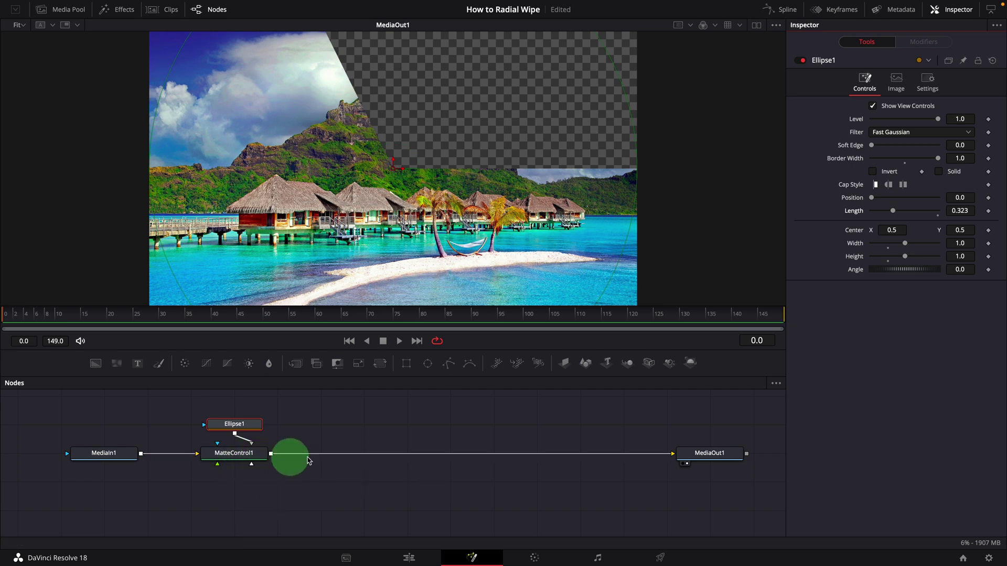
# - Via Edit Controls on Ellipse1, define Length Input: Controls page, default 1, range and allowed 0–1, slider
pyautogui.rightClick(241, 428)
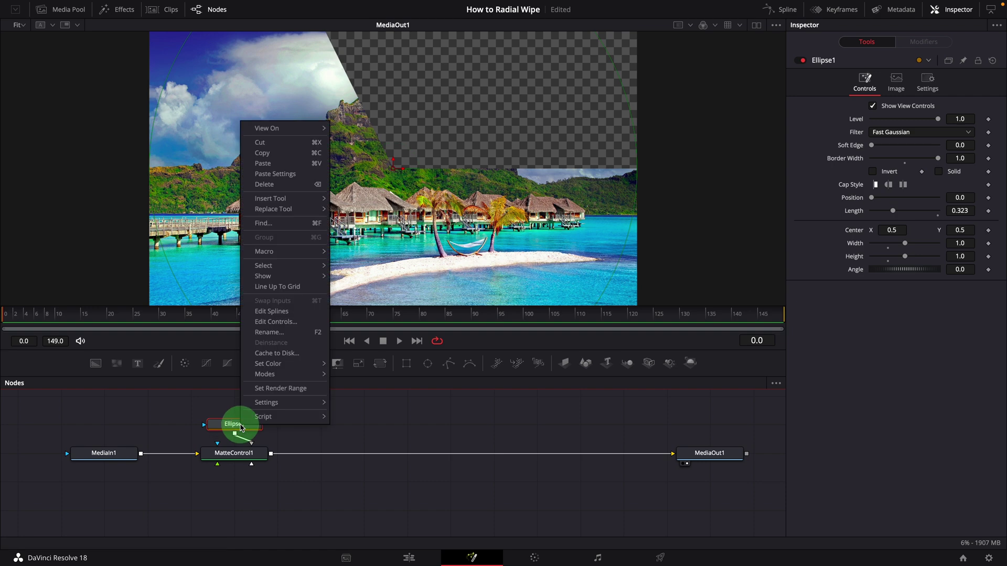
pyautogui.click(284, 322)
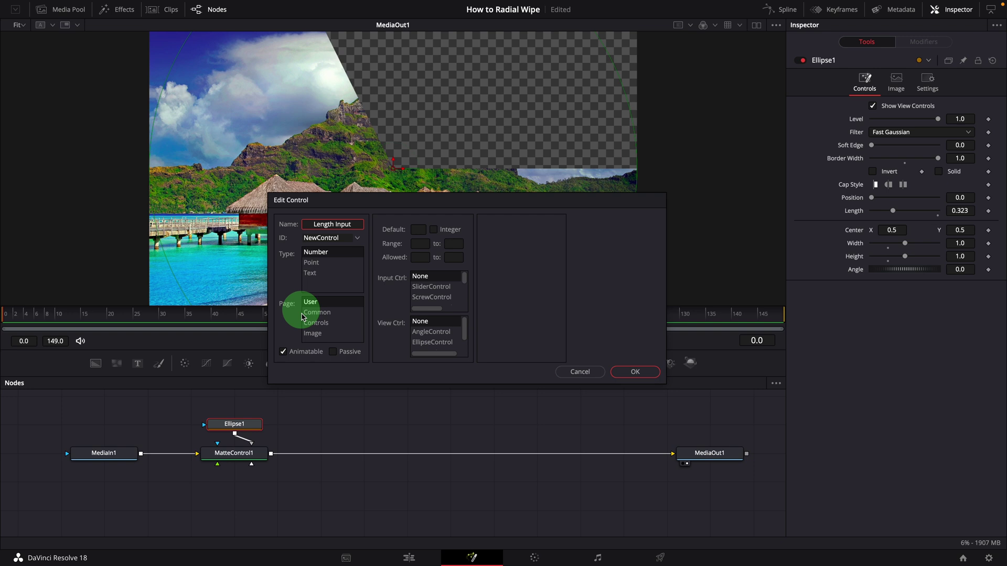
pyautogui.click(316, 324)
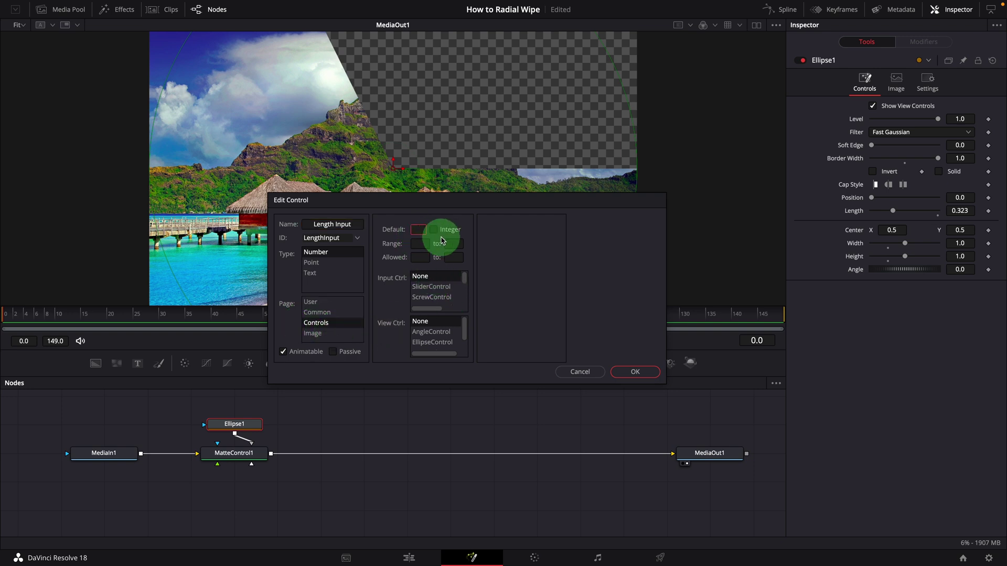
pyautogui.click(419, 244)
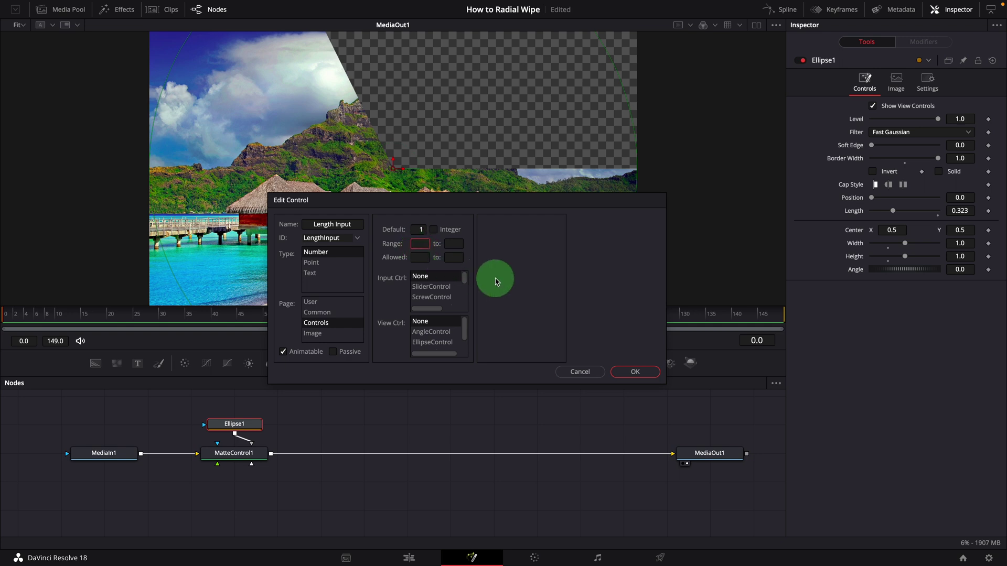
pyautogui.click(453, 244)
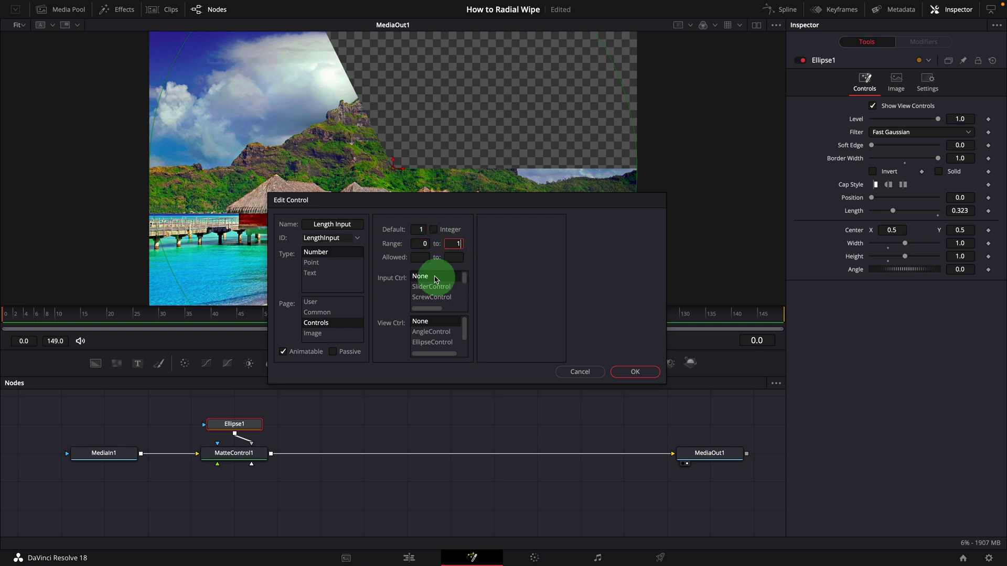
pyautogui.click(419, 257)
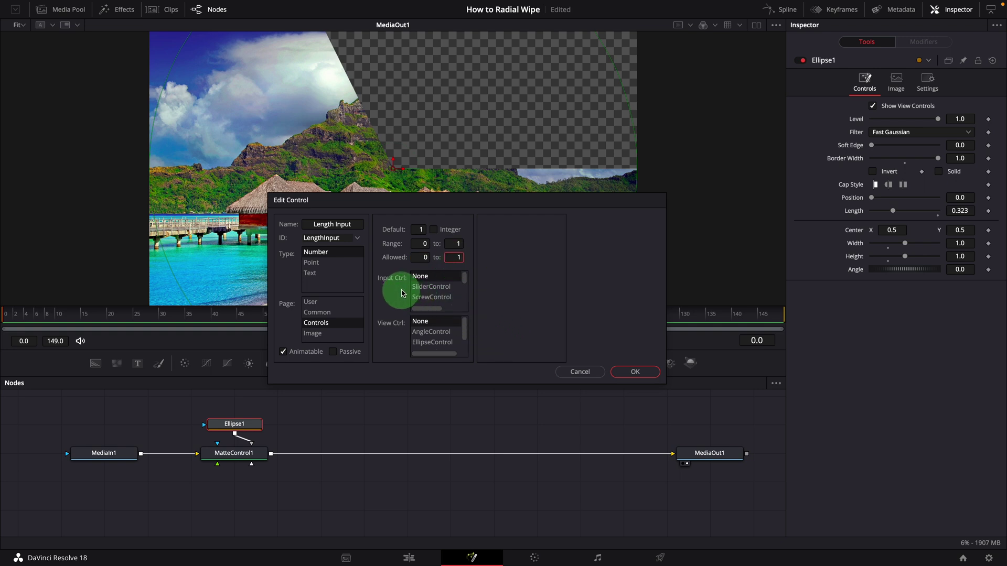
pyautogui.click(428, 289)
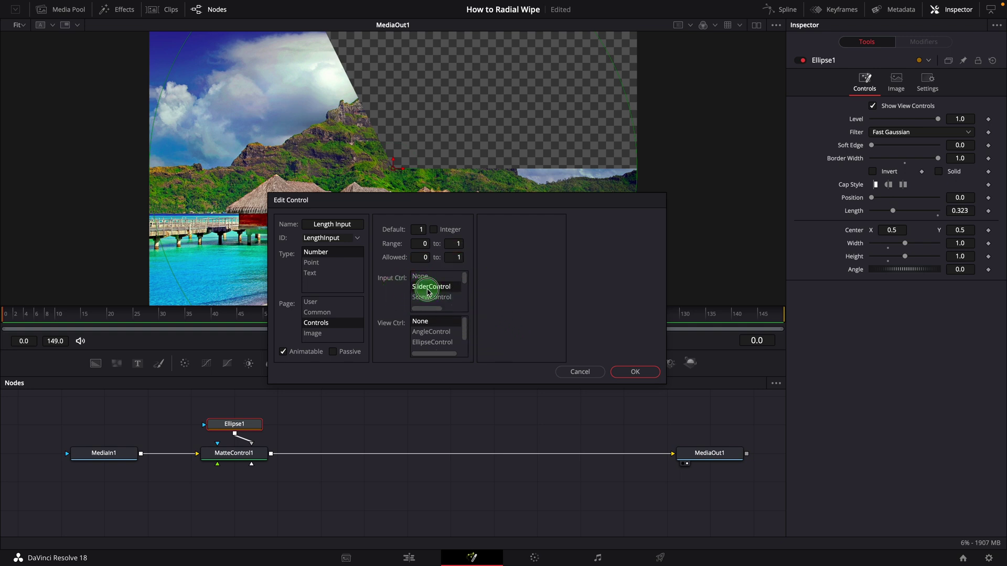
# - Create the Length Input slider, link Length to it by expression, and set Length Input to 0.669
pyautogui.click(634, 373)
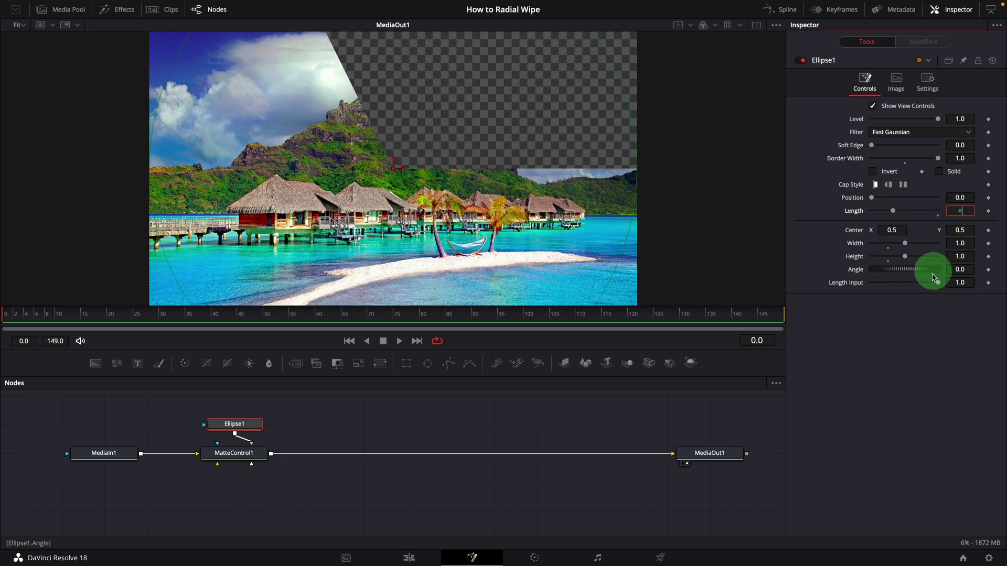
pyautogui.press('Tab')
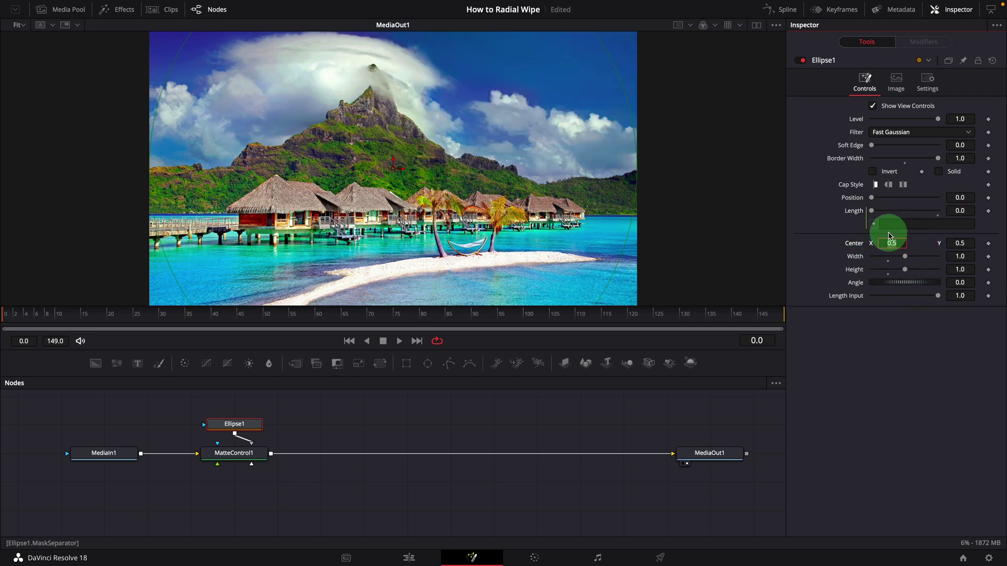
pyautogui.click(874, 224)
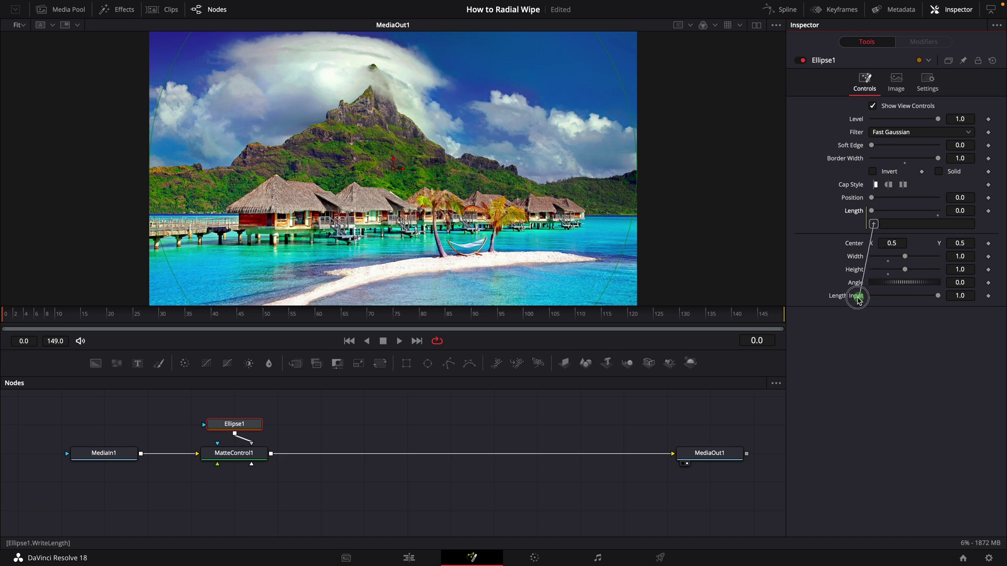
pyautogui.moveTo(857, 299); pyautogui.dragTo(857, 297)
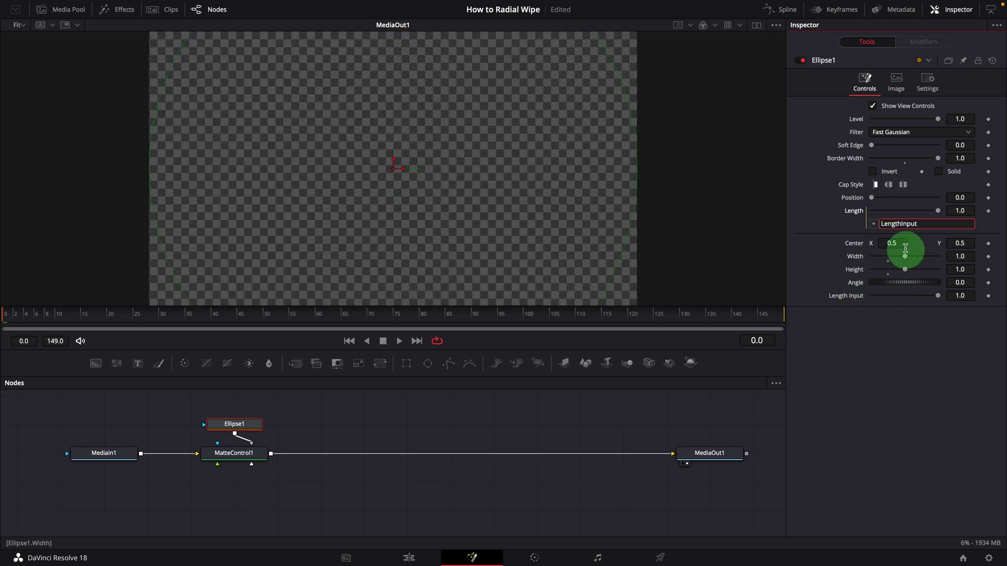
pyautogui.click(926, 315)
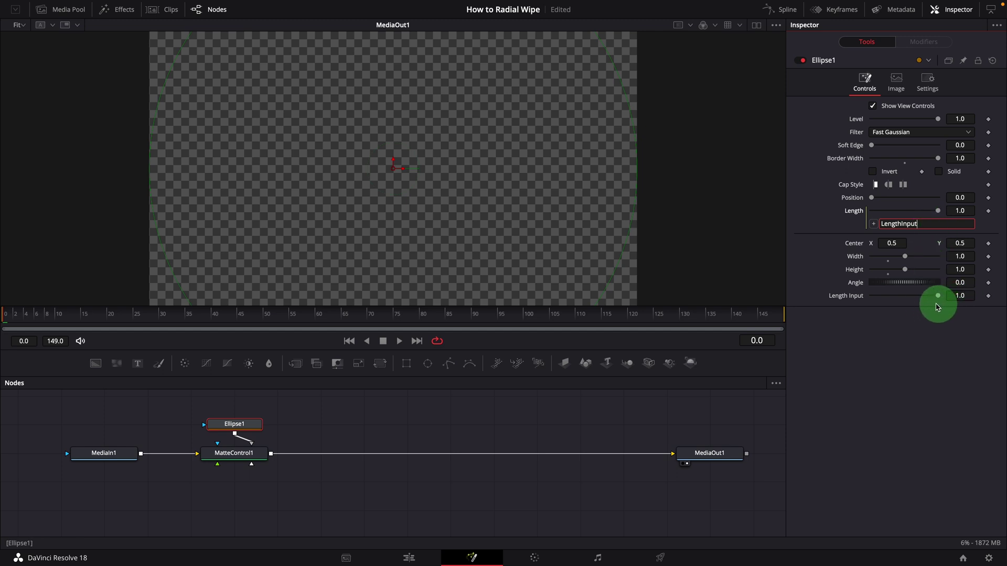
pyautogui.moveTo(939, 300); pyautogui.dragTo(917, 300)
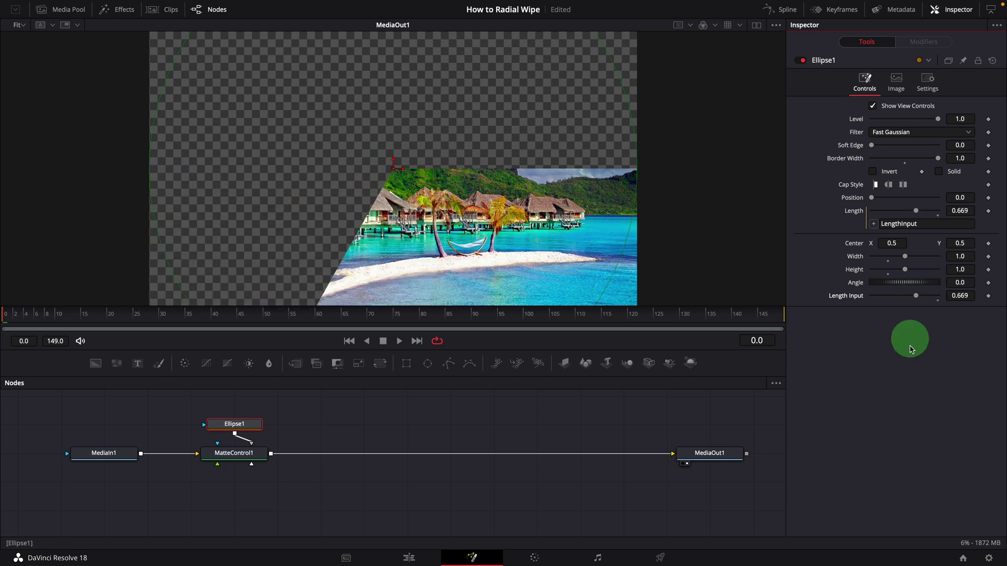
# - Pin MatteControl1's settings in the Inspector and show Ellipse1's controls alongside them
pyautogui.click(244, 459)
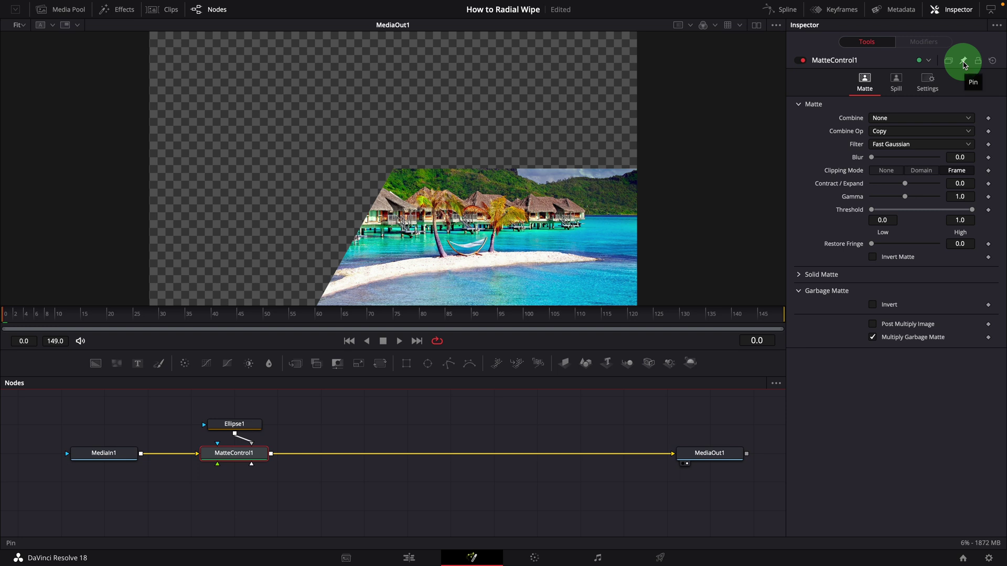
pyautogui.click(964, 63)
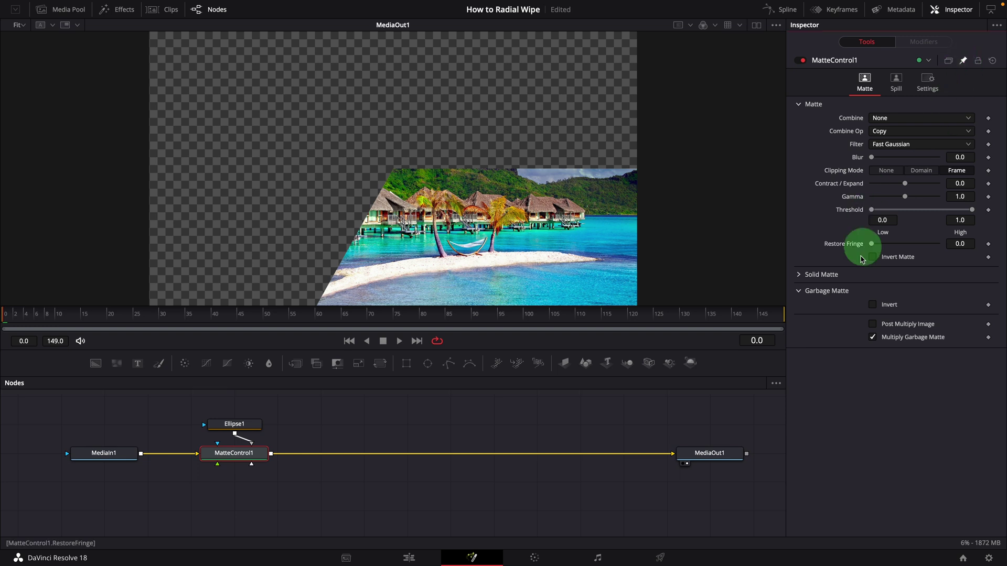
pyautogui.click(243, 426)
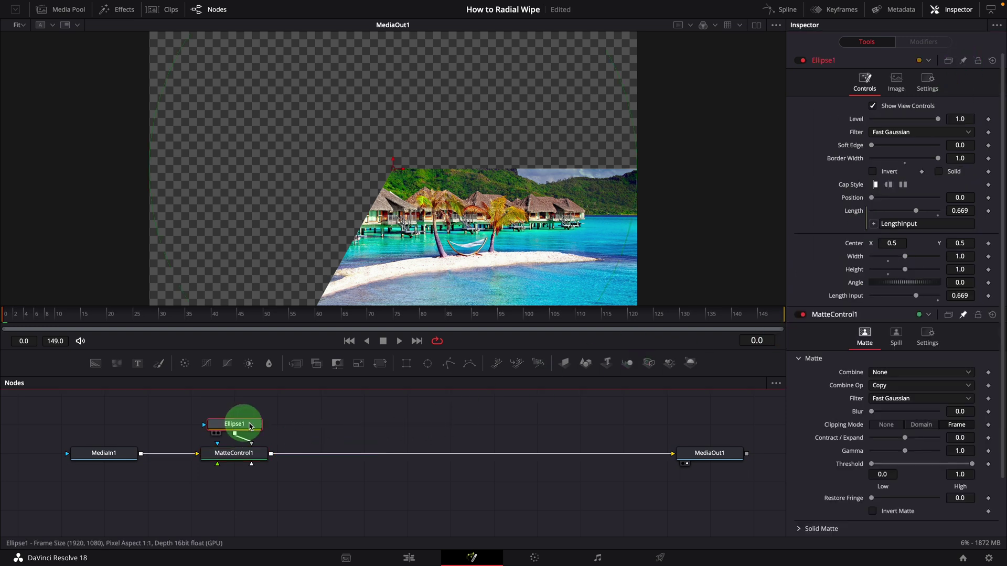
# - Link the Length expression to Garbage Matte Invert: iif(MaskInverted==1, LengthInput, 1-LengthInput)
pyautogui.click(897, 224)
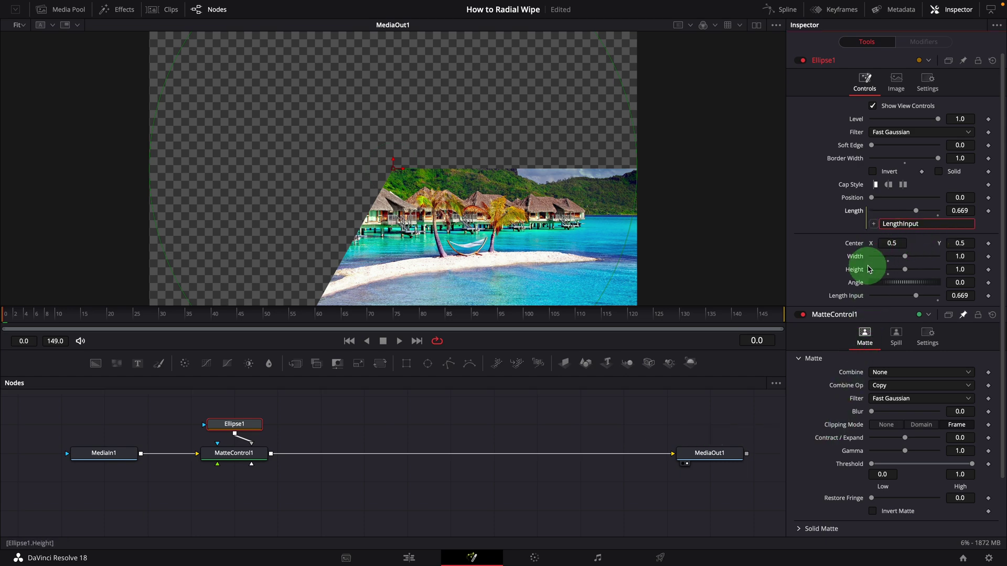
pyautogui.scroll(-3, 865, 262)
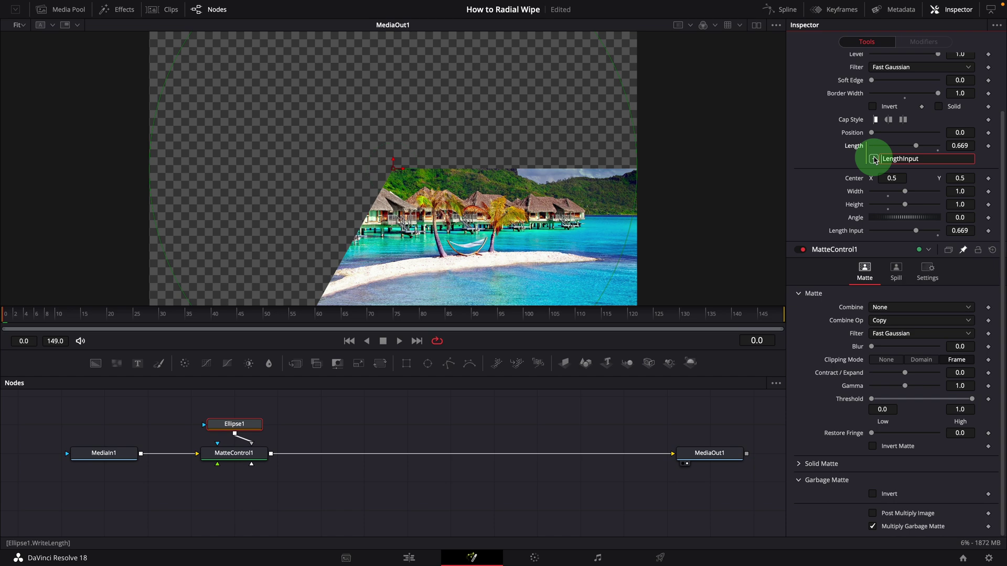
pyautogui.click(873, 159)
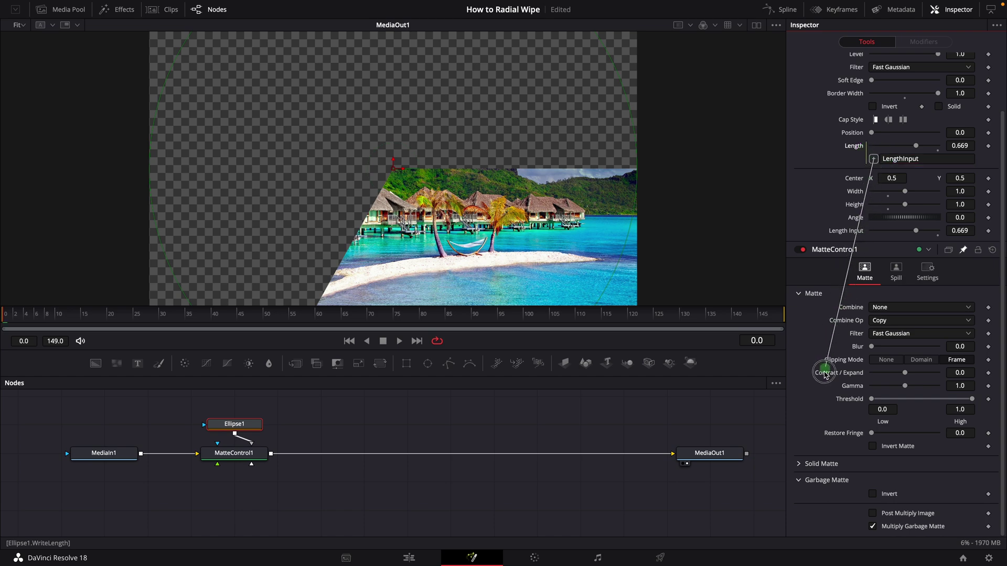
pyautogui.moveTo(825, 374); pyautogui.dragTo(889, 499)
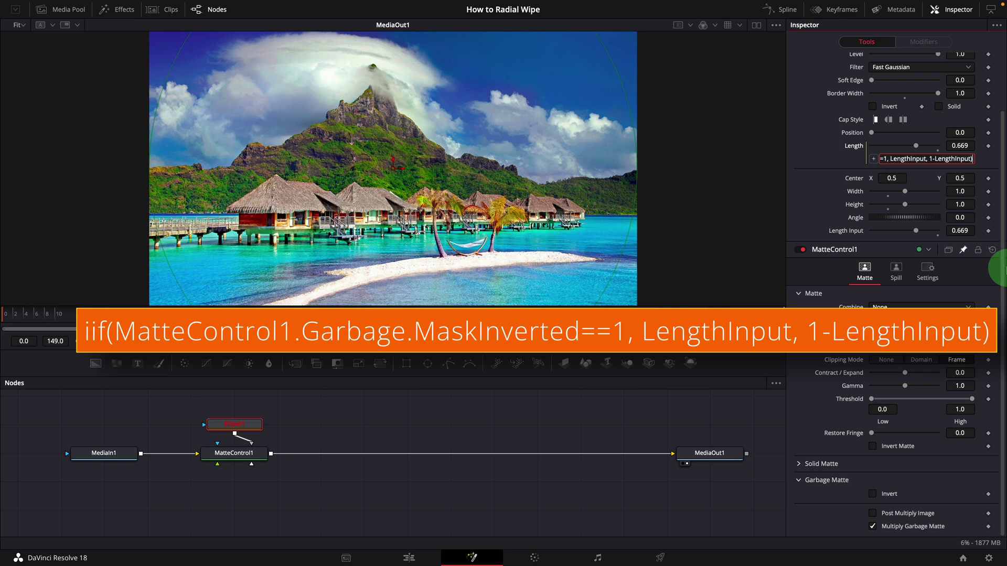
# - Commit the conditional Length expression and test Length Input at 0 and 1
pyautogui.press('Tab')
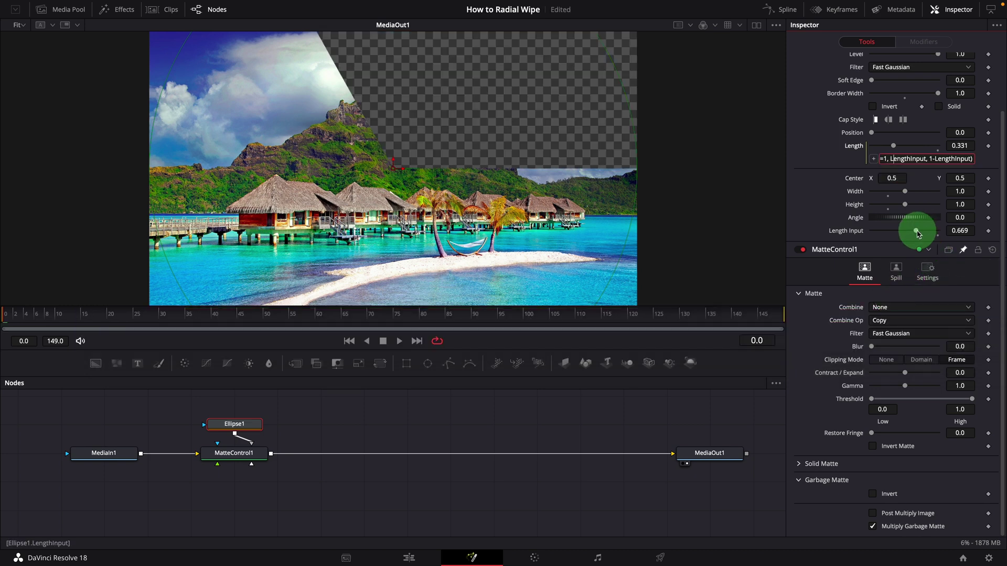
pyautogui.moveTo(915, 231); pyautogui.dragTo(869, 233)
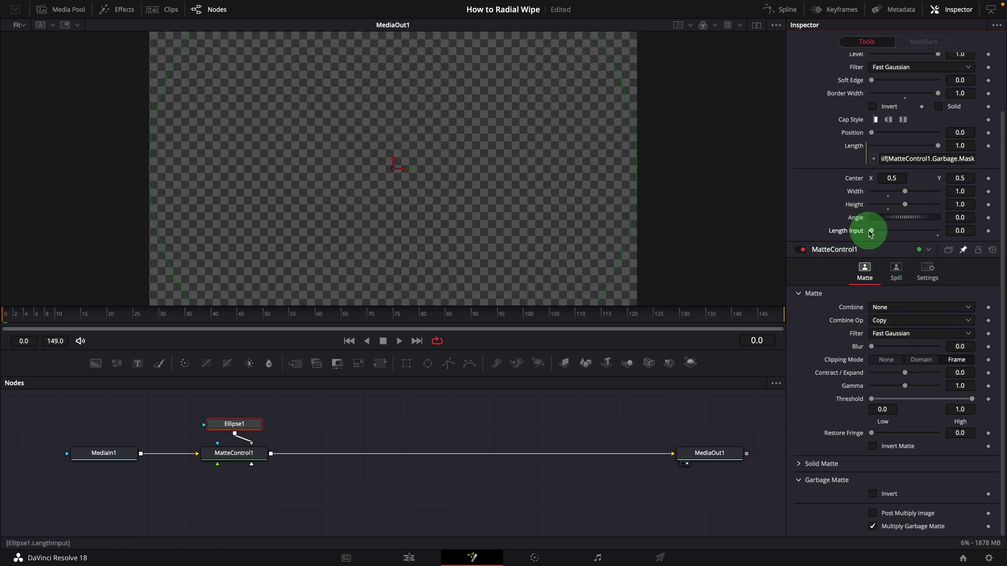
pyautogui.moveTo(873, 233); pyautogui.dragTo(947, 233)
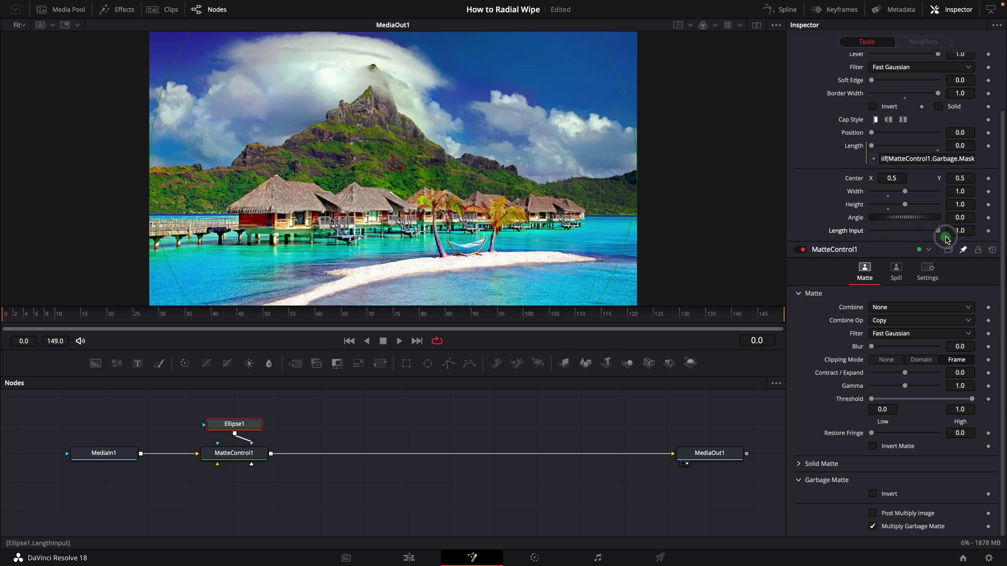
# - Test 0.323 with the matte inverted, then un-invert it and set Length Input to 1.0
pyautogui.click(873, 495)
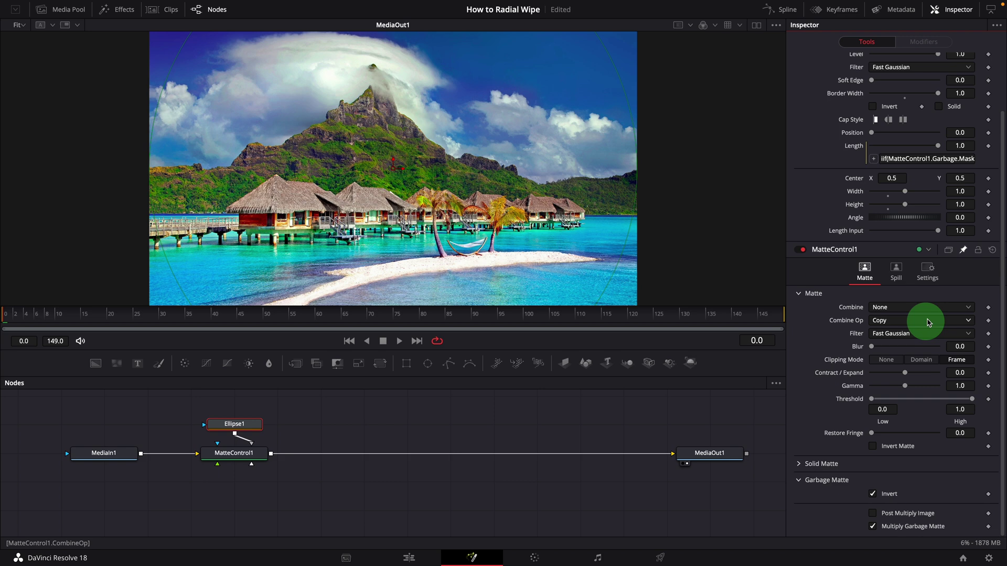
pyautogui.moveTo(938, 230); pyautogui.dragTo(865, 235)
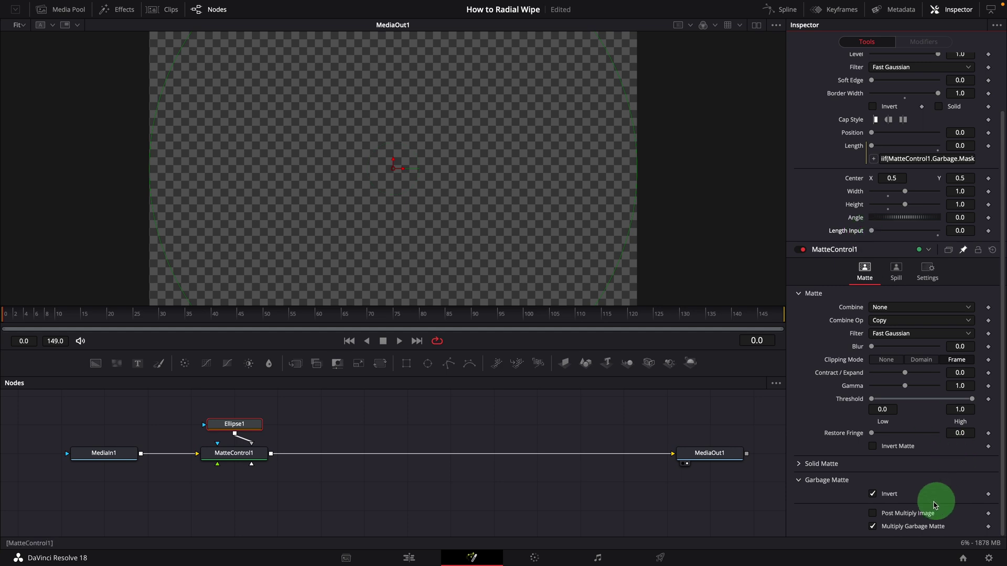
pyautogui.click(873, 493)
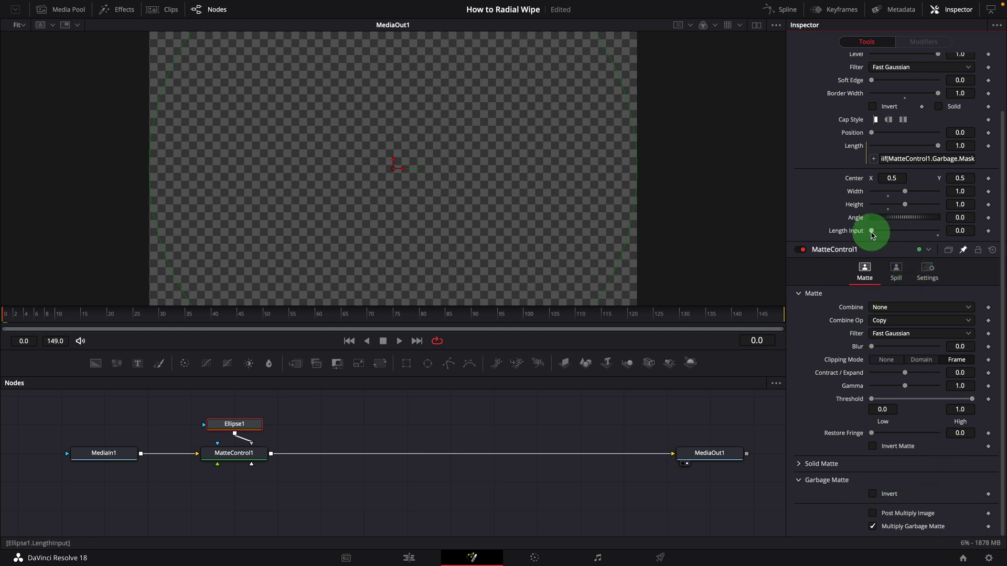
pyautogui.moveTo(871, 235); pyautogui.dragTo(938, 246)
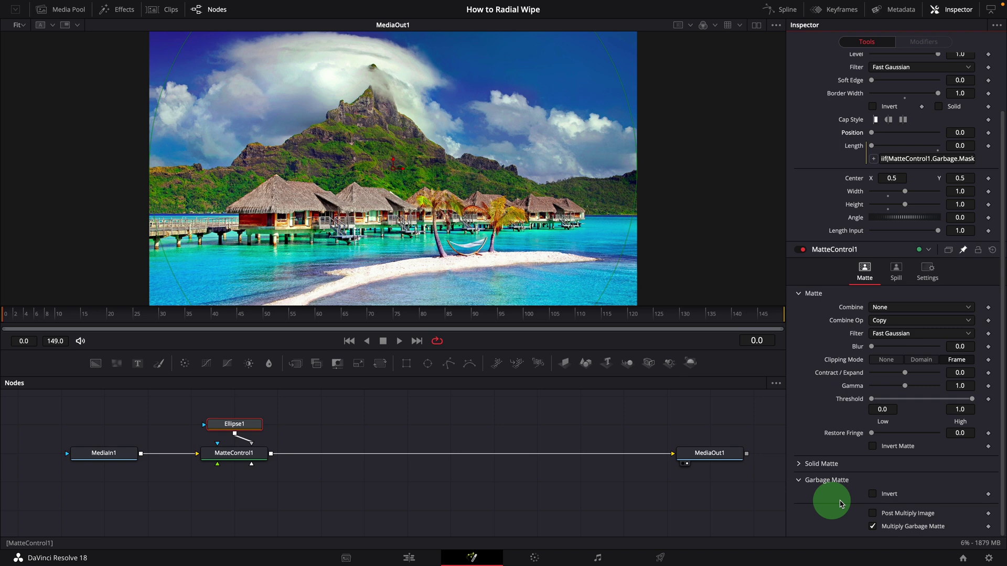
# - Re-invert the garbage matte and drag the Ellipse1 Position to 0.0
pyautogui.click(873, 495)
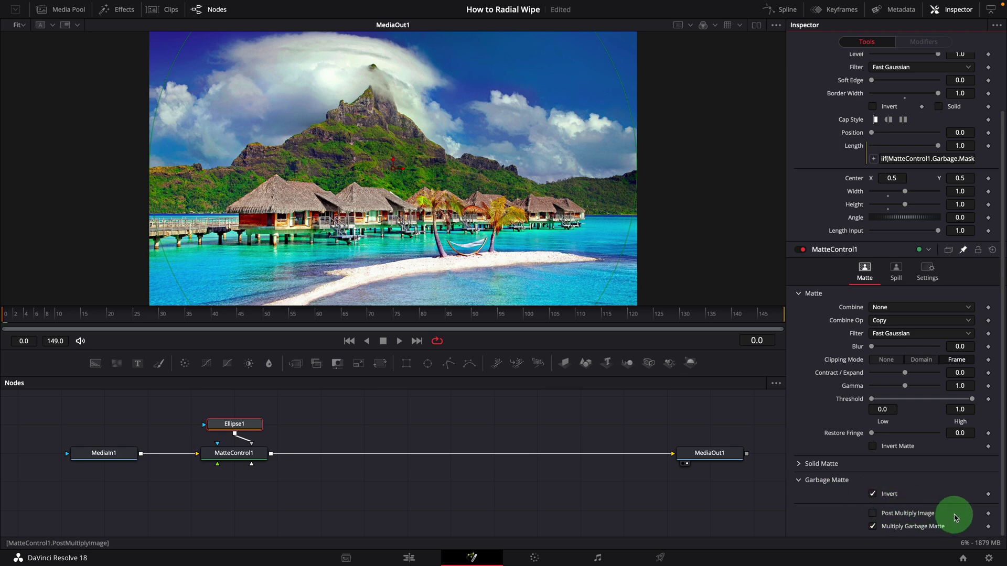
pyautogui.scroll(3, 953, 493)
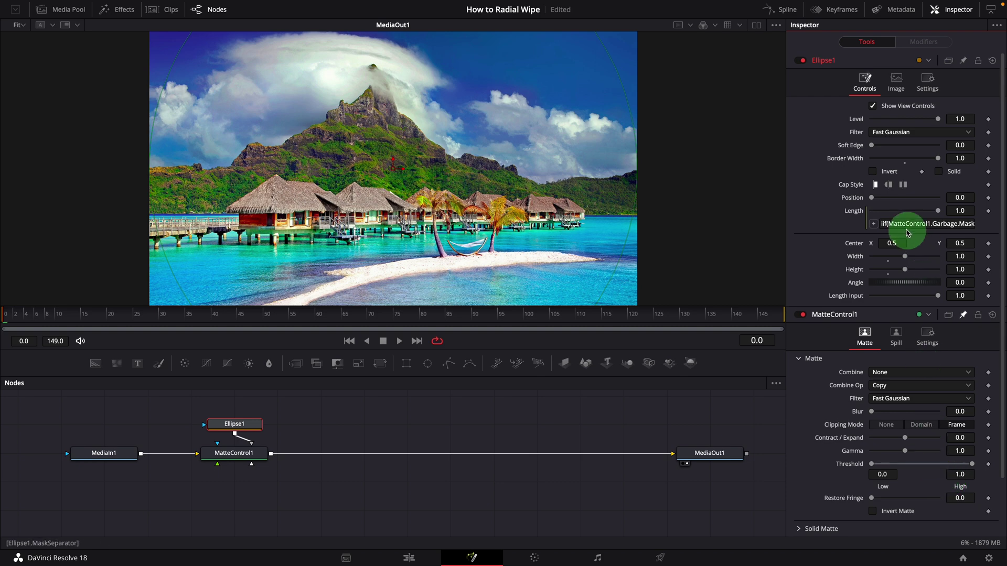
pyautogui.moveTo(881, 207); pyautogui.dragTo(854, 209)
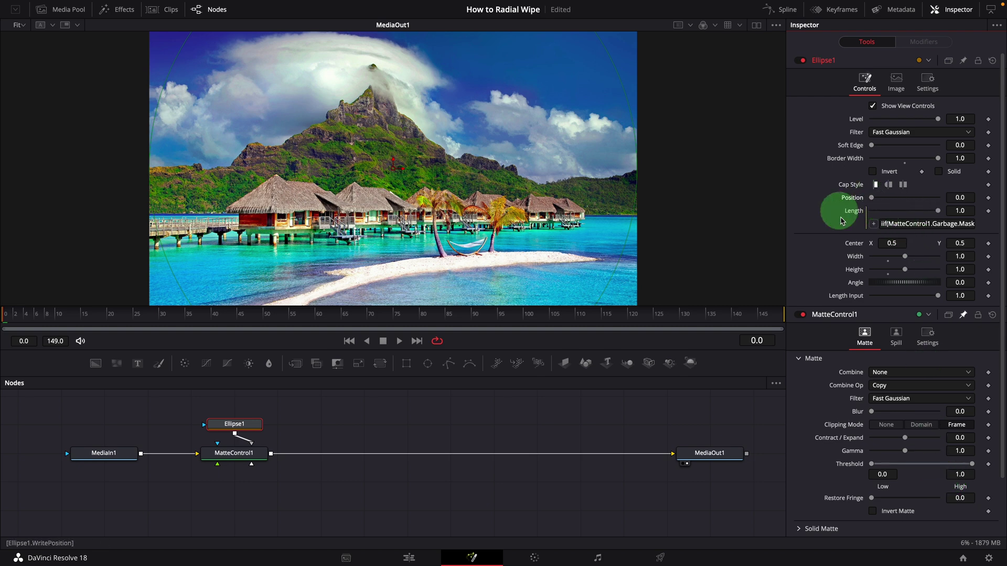
# - Set Length Input to 0.1 and select both the Ellipse1 and MatteControl1 nodes
pyautogui.click(959, 296)
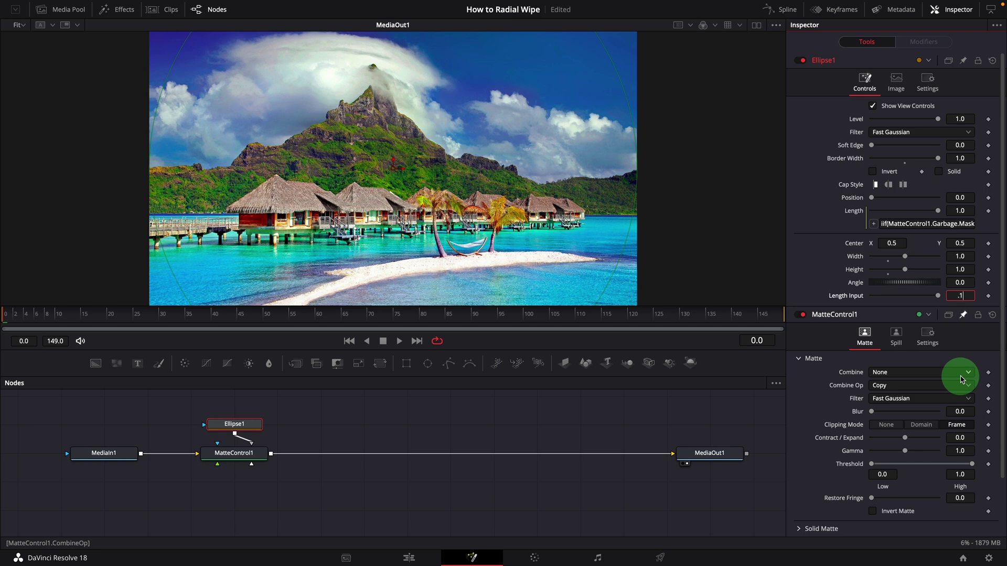
pyautogui.write('.1')
pyautogui.press('Tab')
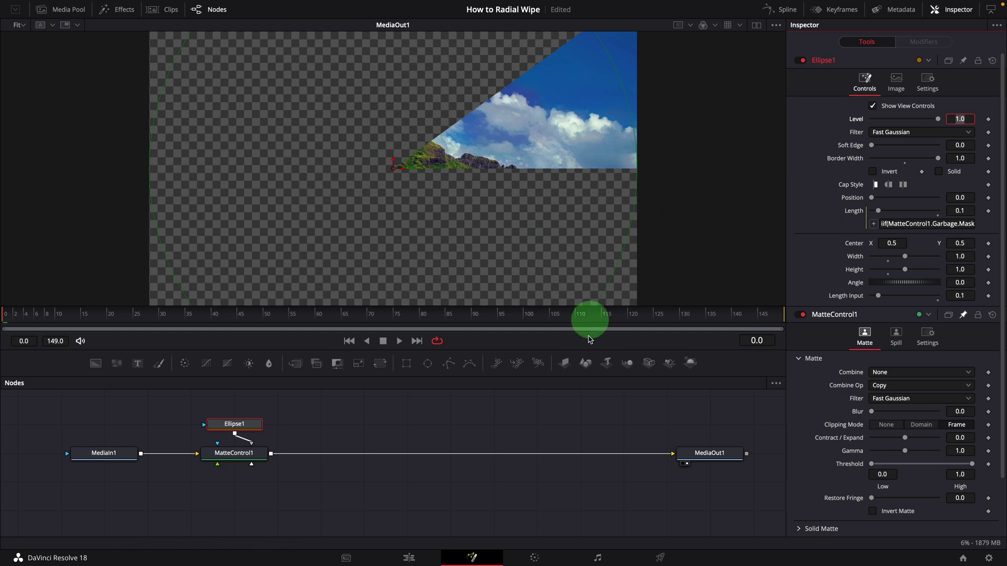
pyautogui.moveTo(174, 403); pyautogui.dragTo(297, 481)
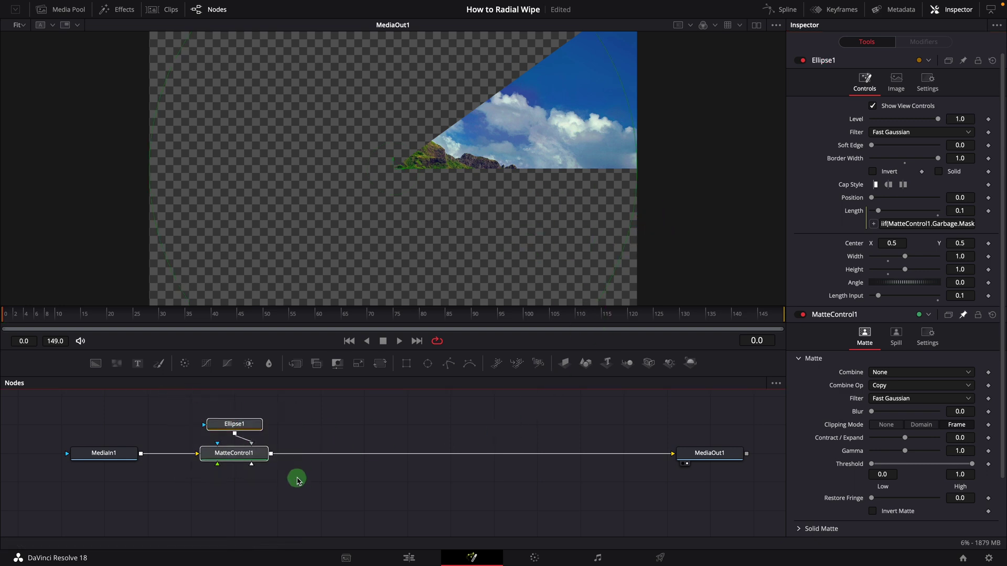
# - Start a Radial Wipe Tutorial macro from the selected Ellipse1 and MatteControl1 nodes
pyautogui.rightClick(263, 458)
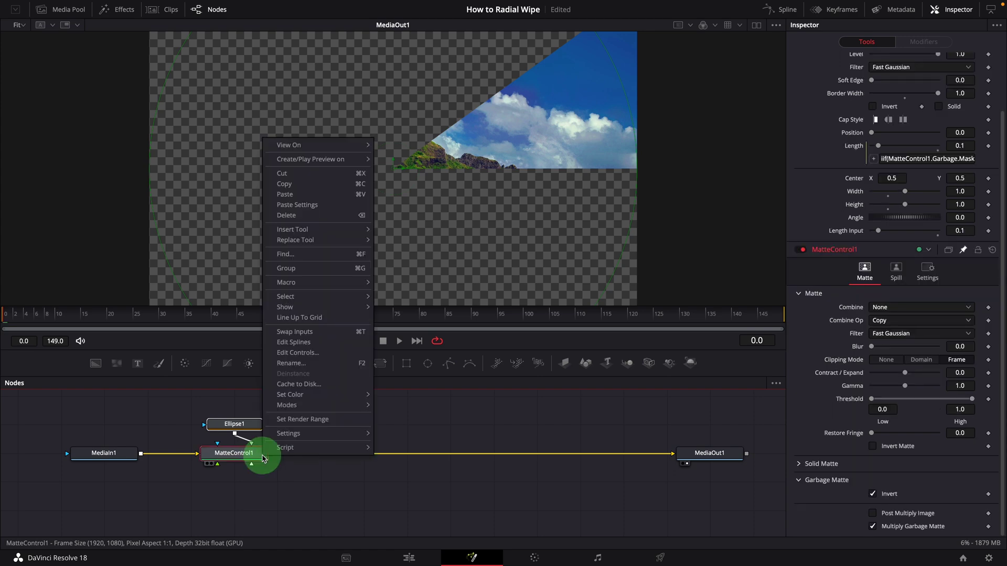
pyautogui.moveTo(328, 283)
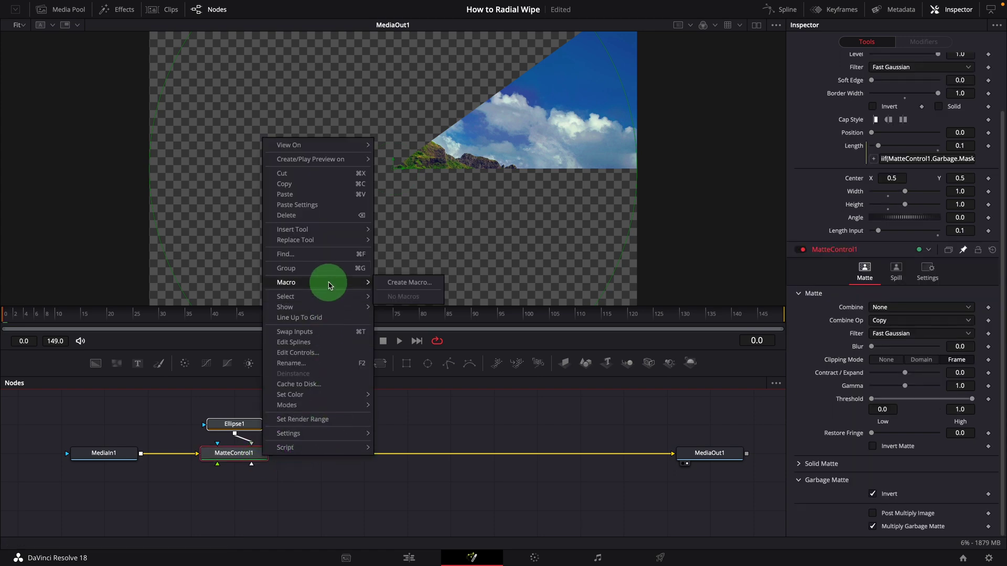
pyautogui.click(395, 283)
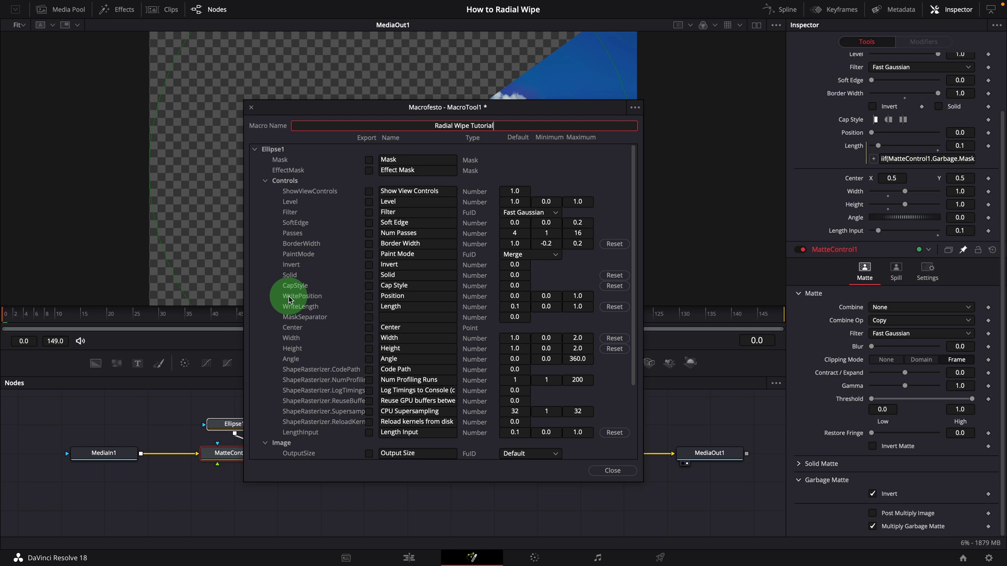
# - Export Position, Center, Length Input and Garbage Invert, preparing to rename the Invert control
pyautogui.click(370, 298)
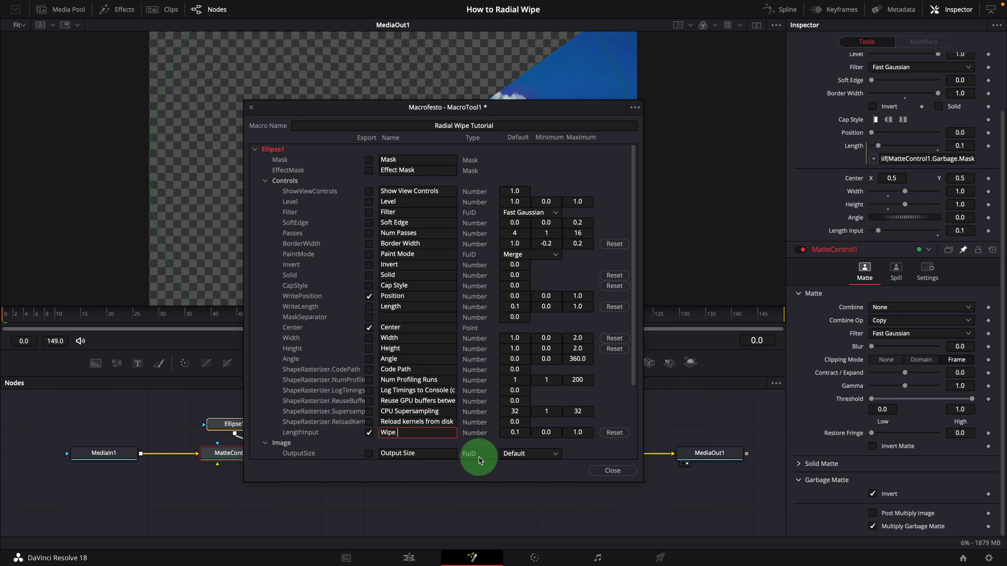
pyautogui.write('h')
pyautogui.scroll(-3, 420, 435)
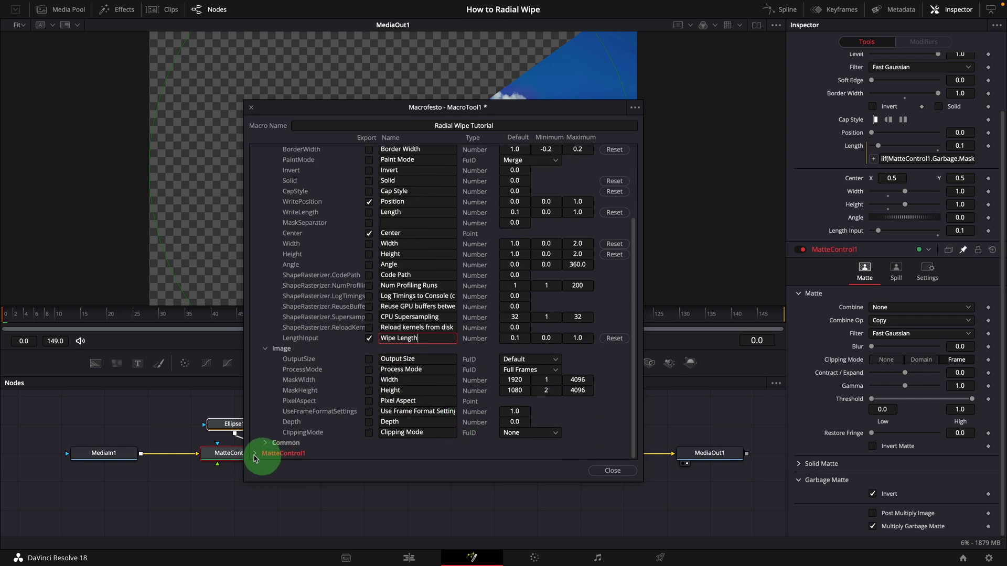
pyautogui.scroll(-10, 418, 443)
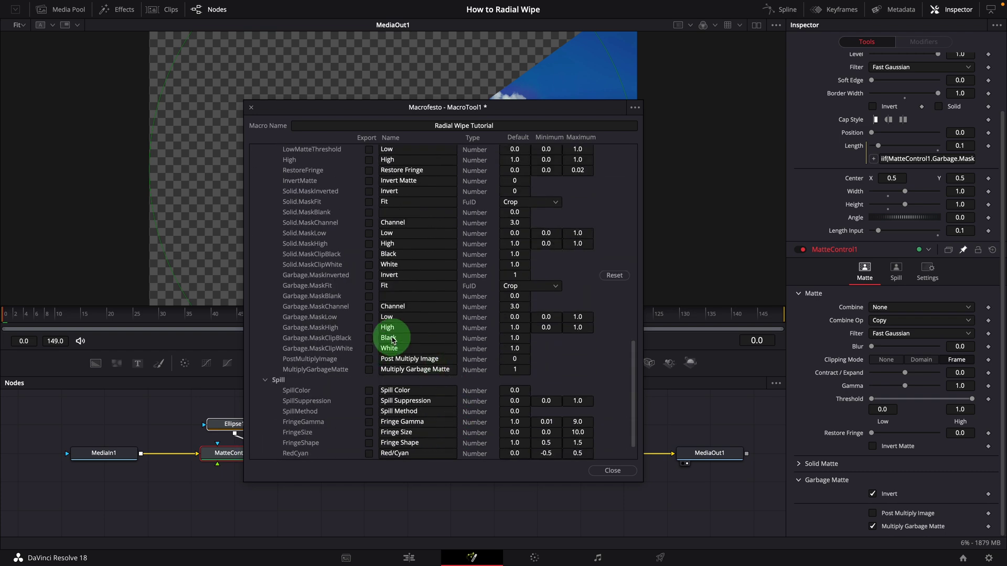
pyautogui.click(368, 275)
pyautogui.click(412, 275)
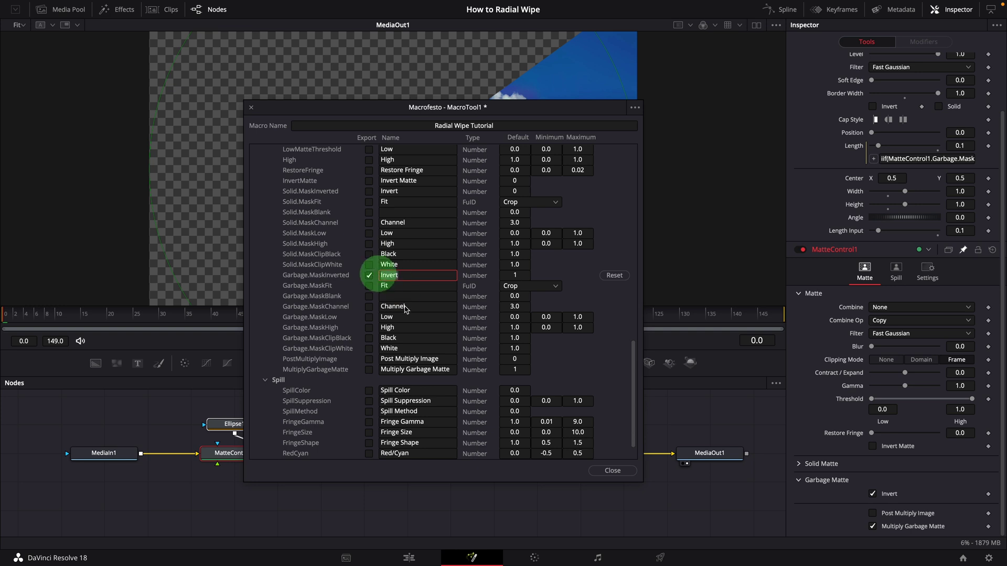
pyautogui.moveTo(405, 310); pyautogui.dragTo(415, 326)
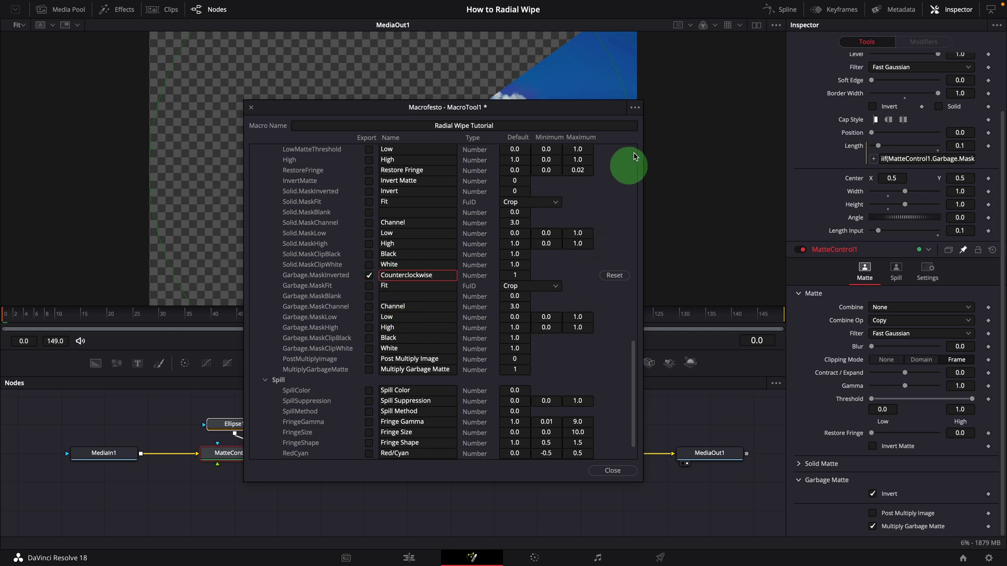
# - Save the macro into the Templates/Edit/Effects/Essential Effects folder
pyautogui.click(635, 108)
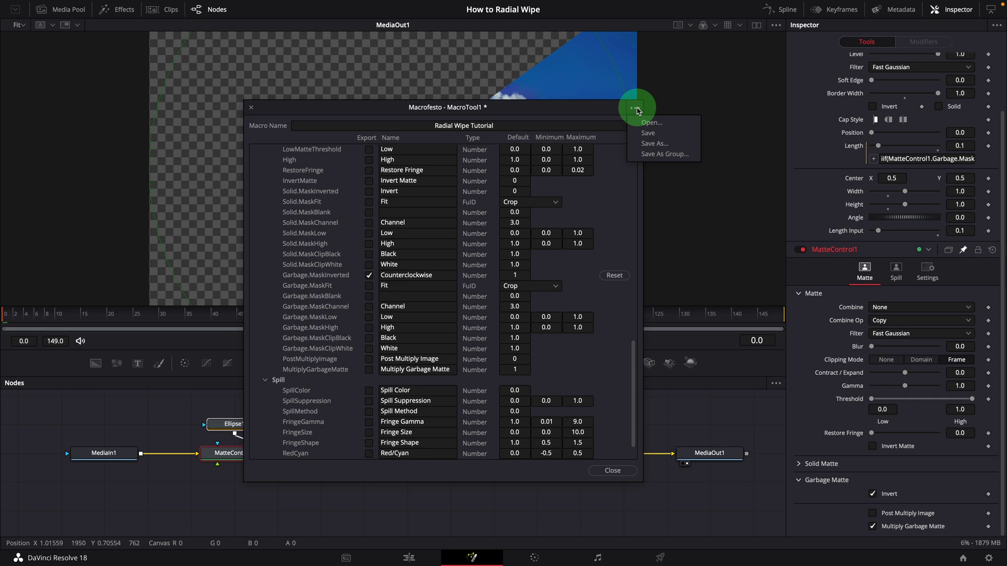
pyautogui.click(656, 144)
pyautogui.click(566, 371)
pyautogui.click(684, 166)
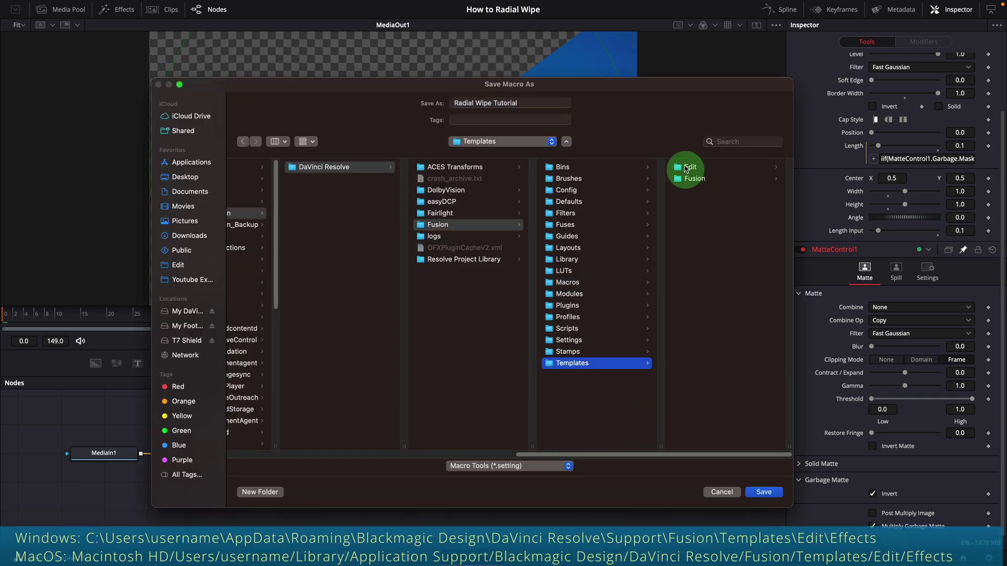
pyautogui.click(693, 180)
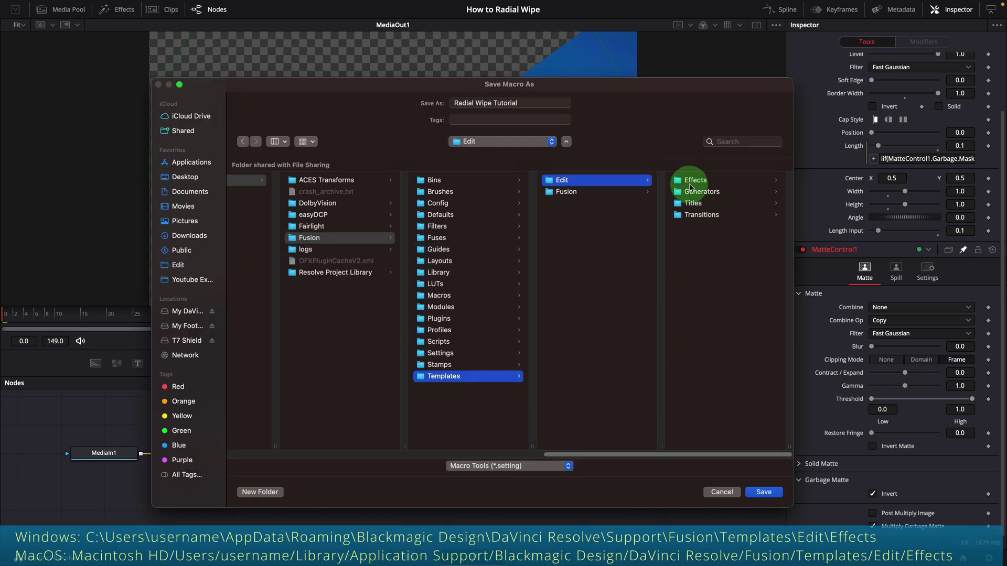
pyautogui.click(705, 184)
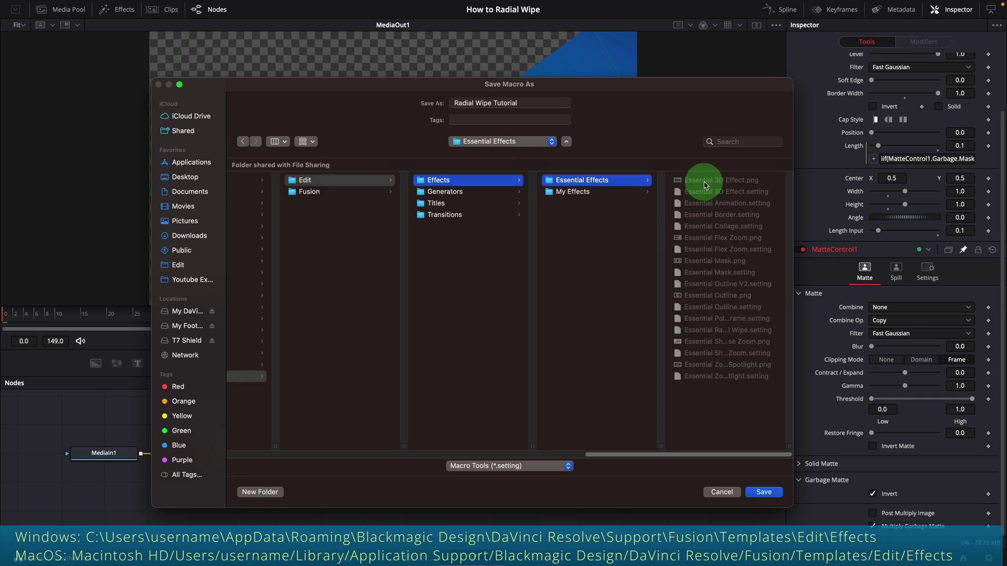
pyautogui.click(765, 492)
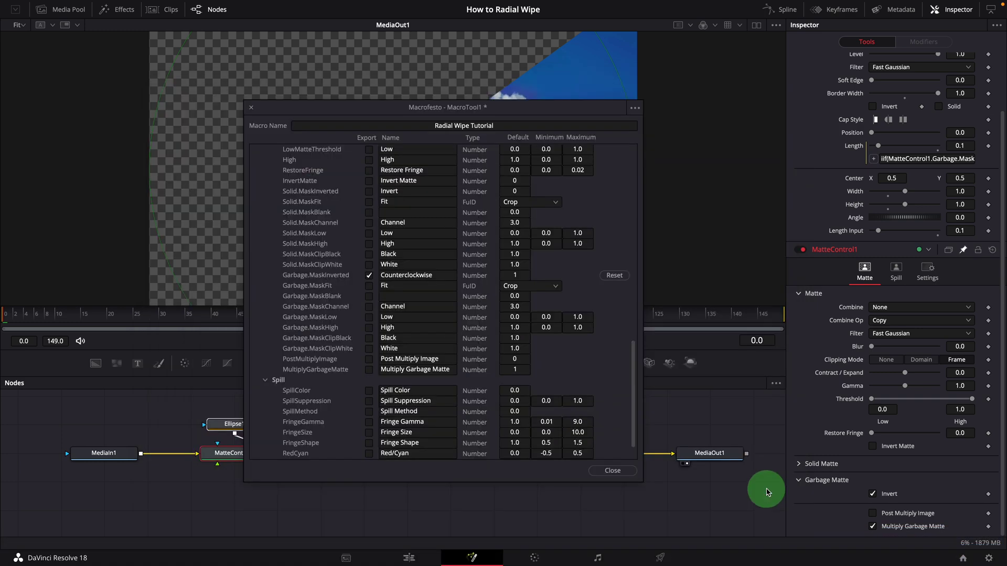
# - Close the macro editor and apply Radial Wipe Tutorial from Essential Effects to Photo.jpg on the Edit page
pyautogui.click(612, 471)
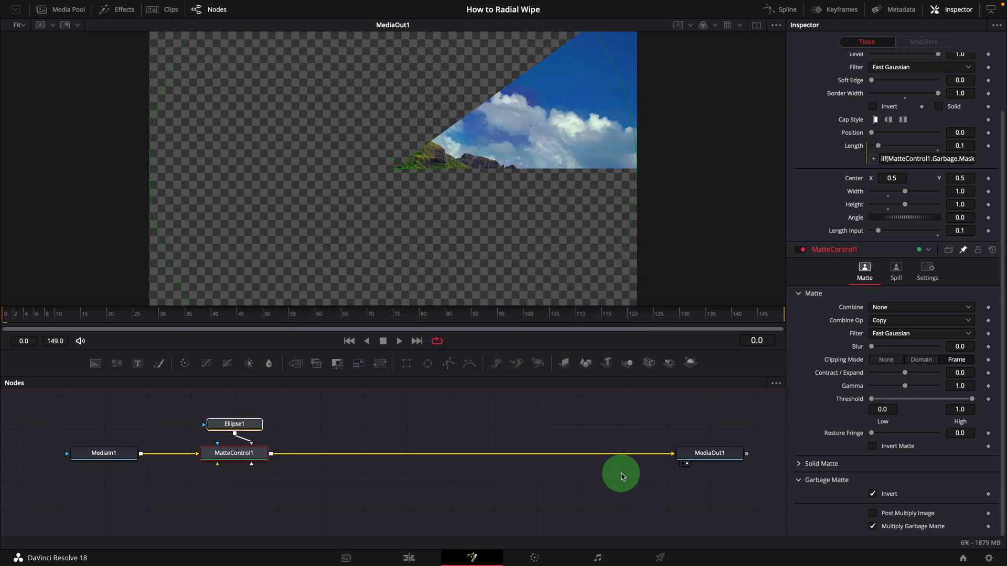
pyautogui.click(410, 556)
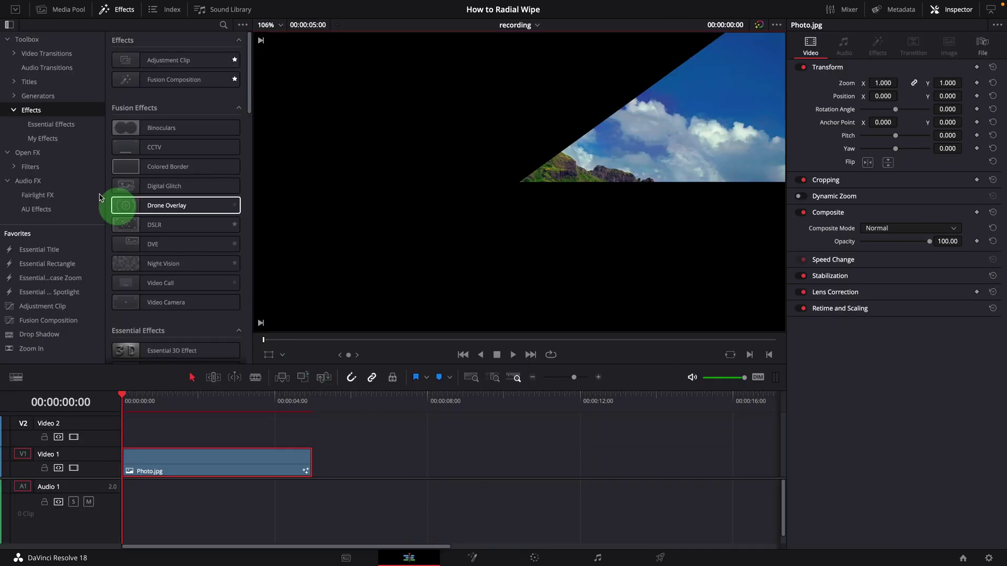
pyautogui.click(60, 126)
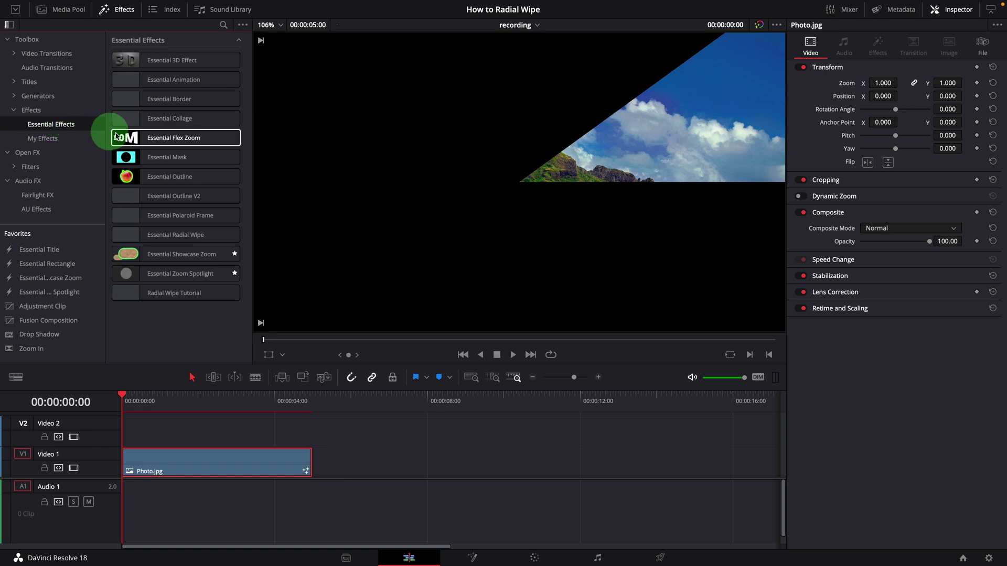
pyautogui.moveTo(226, 292); pyautogui.dragTo(193, 300)
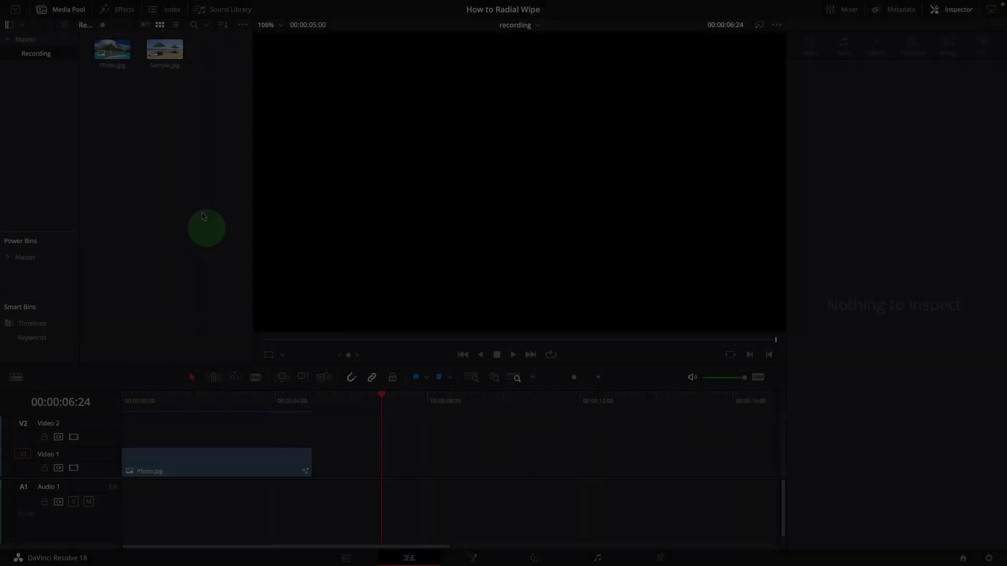
# - Place Sample.jpg from the Media Pool on Video 1 after Photo.jpg
pyautogui.click(168, 78)
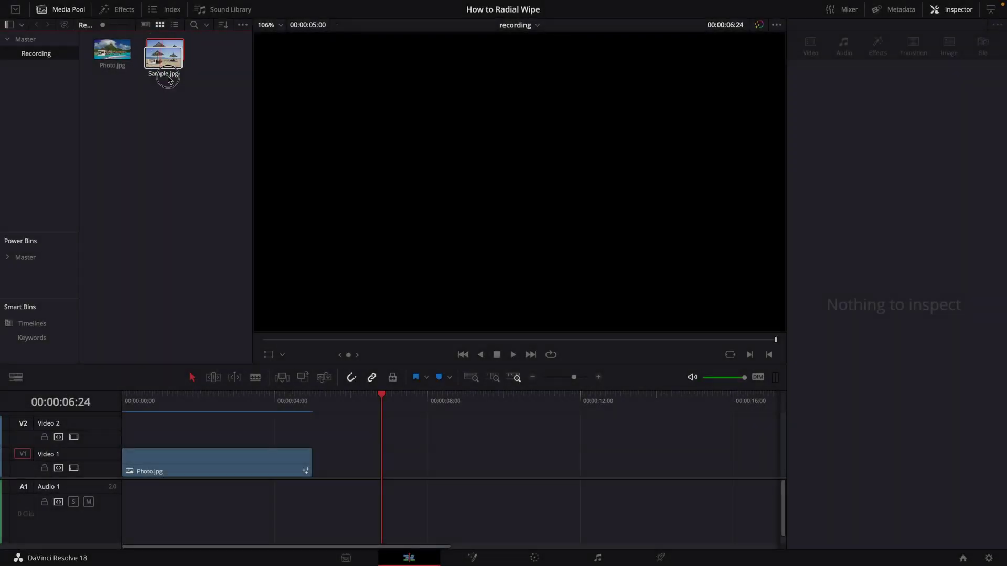
pyautogui.moveTo(168, 77); pyautogui.dragTo(360, 478)
pyautogui.click(393, 465)
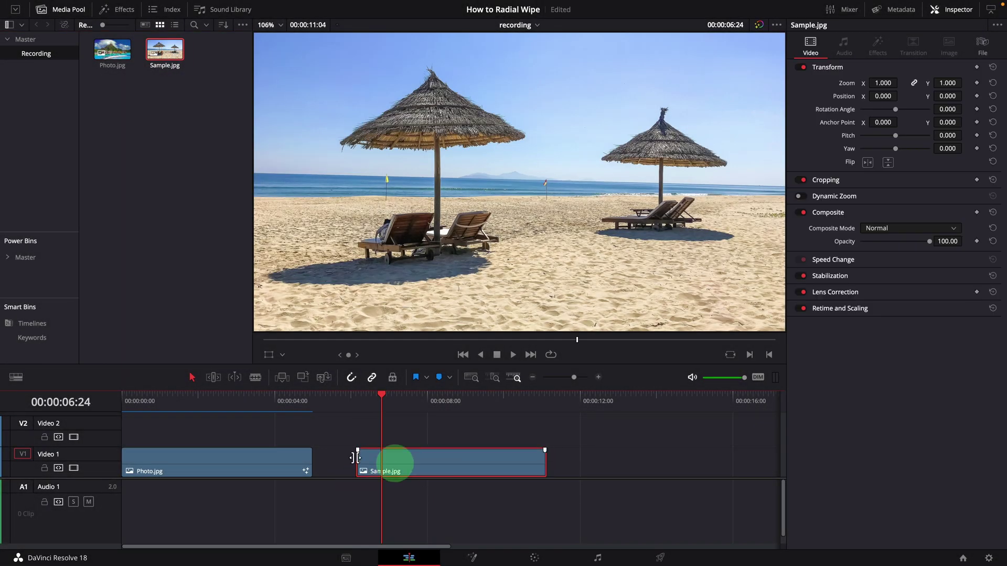
# - Apply Radial Wipe Tutorial to Sample.jpg and move the playhead to 00:00:06:17
pyautogui.click(106, 15)
pyautogui.click(164, 297)
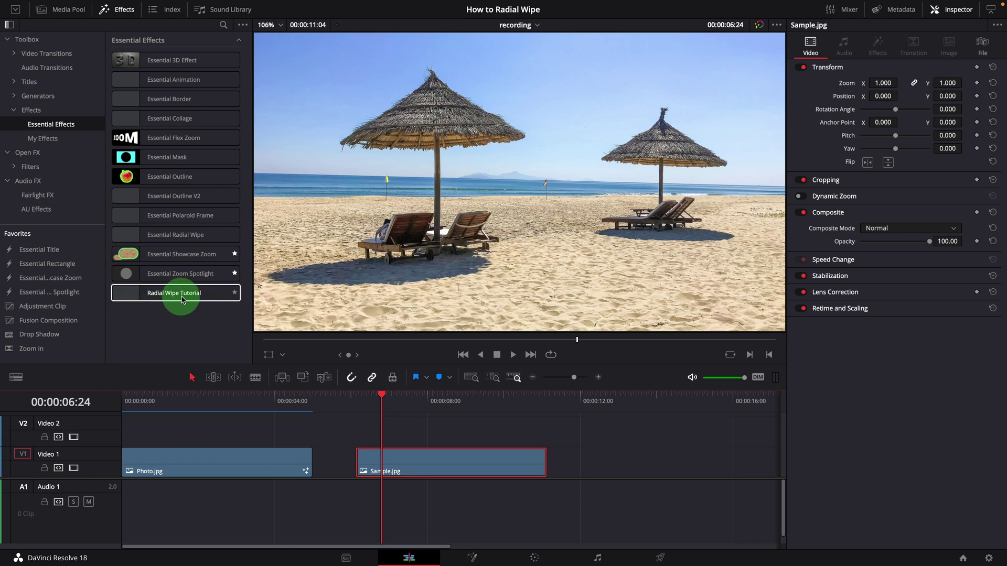
pyautogui.moveTo(164, 298); pyautogui.dragTo(423, 466)
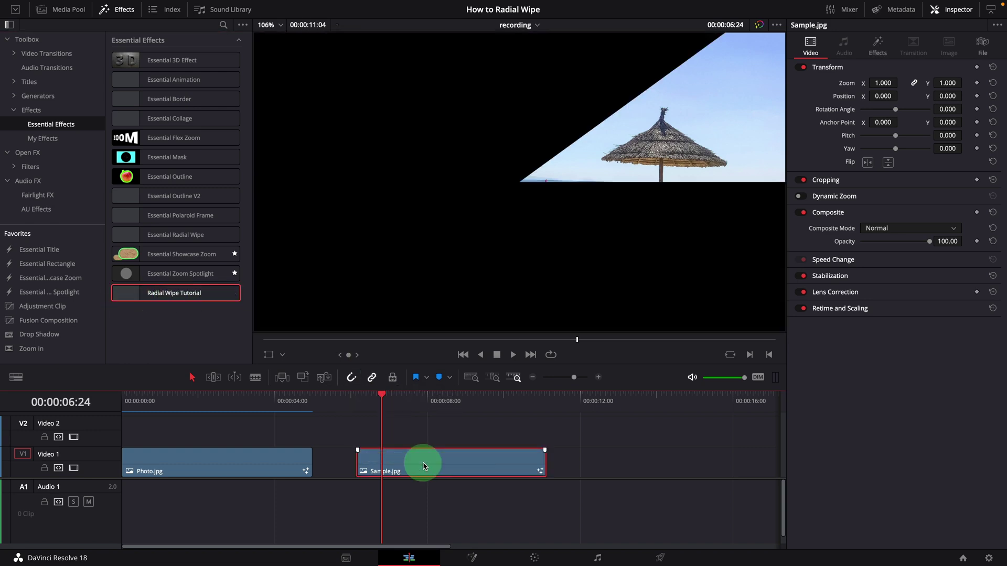
pyautogui.click(380, 415)
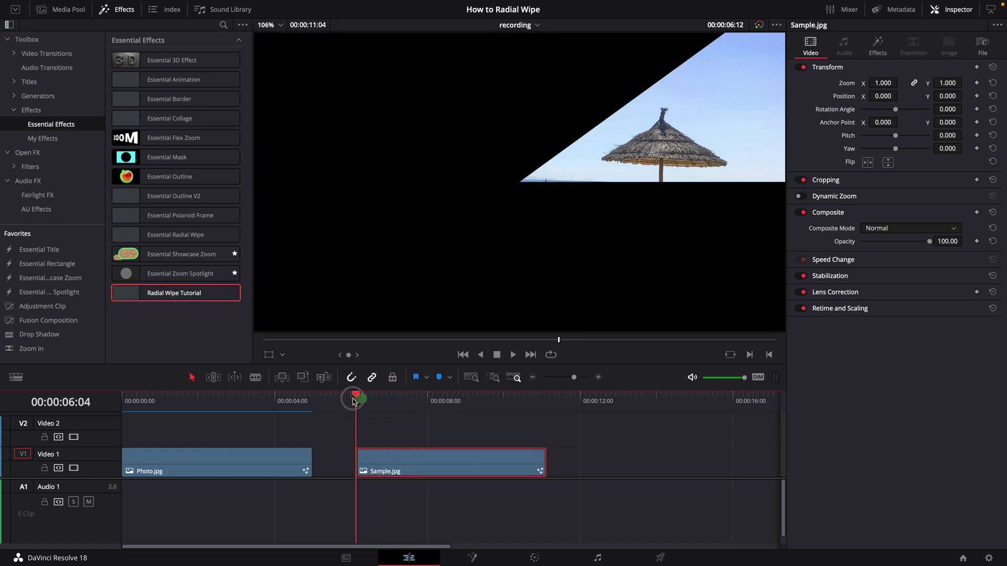
pyautogui.moveTo(354, 402); pyautogui.dragTo(373, 404)
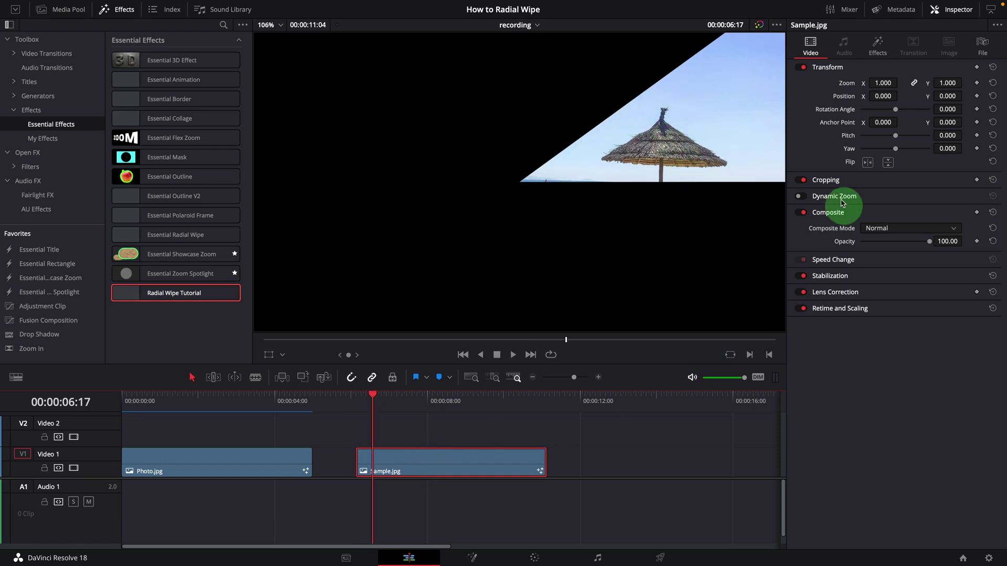
# - In the Inspector, try Position 0.346 and Center Y 0.327, then reset Center to 0.5, 0.5
pyautogui.click(877, 44)
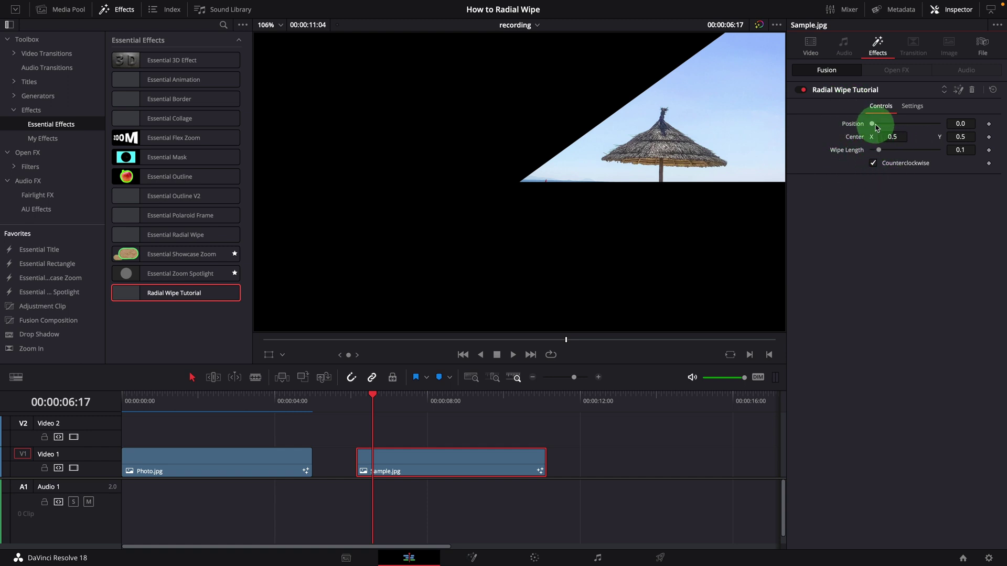
pyautogui.moveTo(872, 124); pyautogui.dragTo(774, 142)
pyautogui.moveTo(960, 138); pyautogui.dragTo(852, 142)
pyautogui.doubleClick(852, 142)
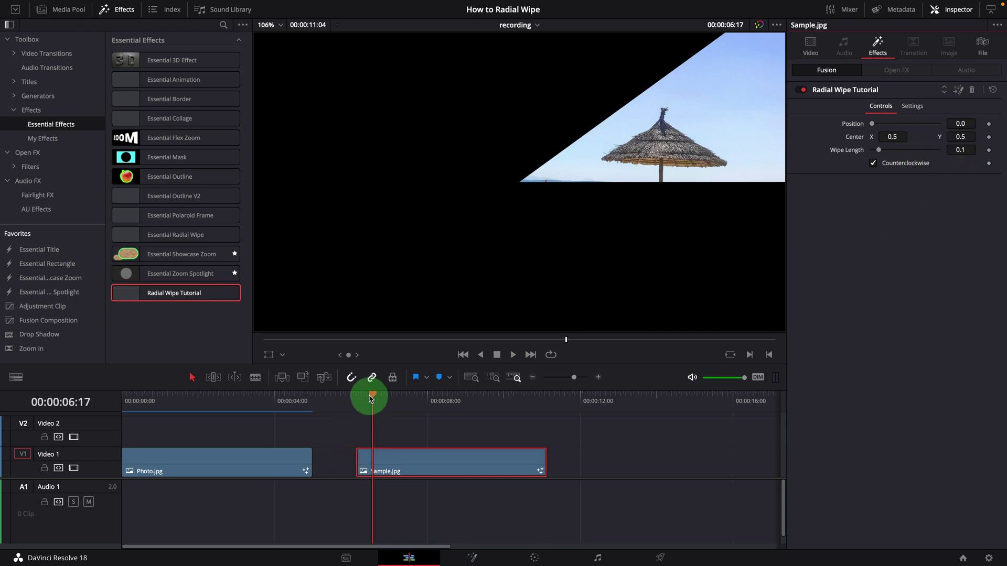
# - Keyframe Wipe Length at 0.0 at 00:00:06:04 and 0.6 at 00:00:07:04
pyautogui.moveTo(370, 399); pyautogui.dragTo(355, 398)
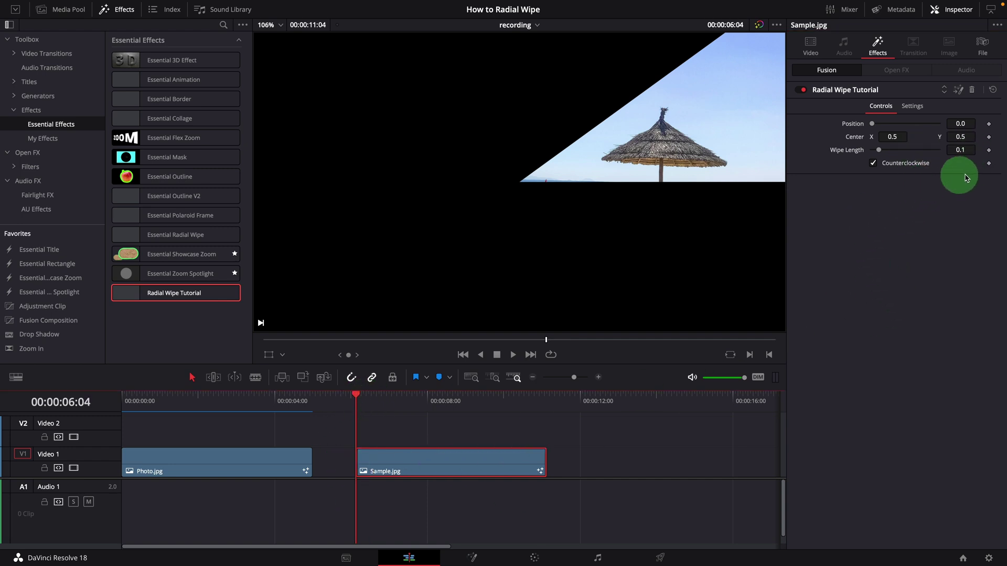
pyautogui.click(988, 151)
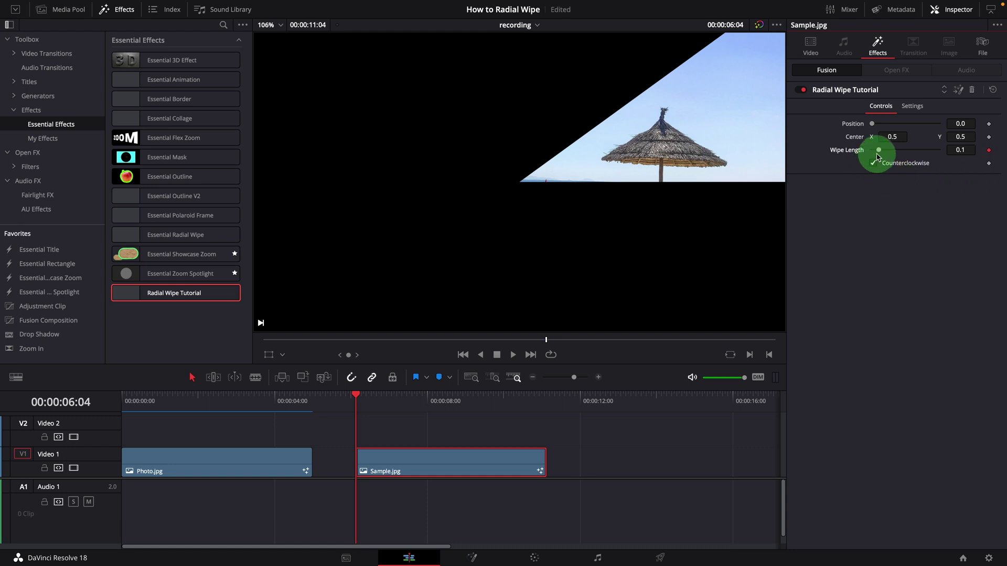
pyautogui.moveTo(879, 153); pyautogui.dragTo(845, 152)
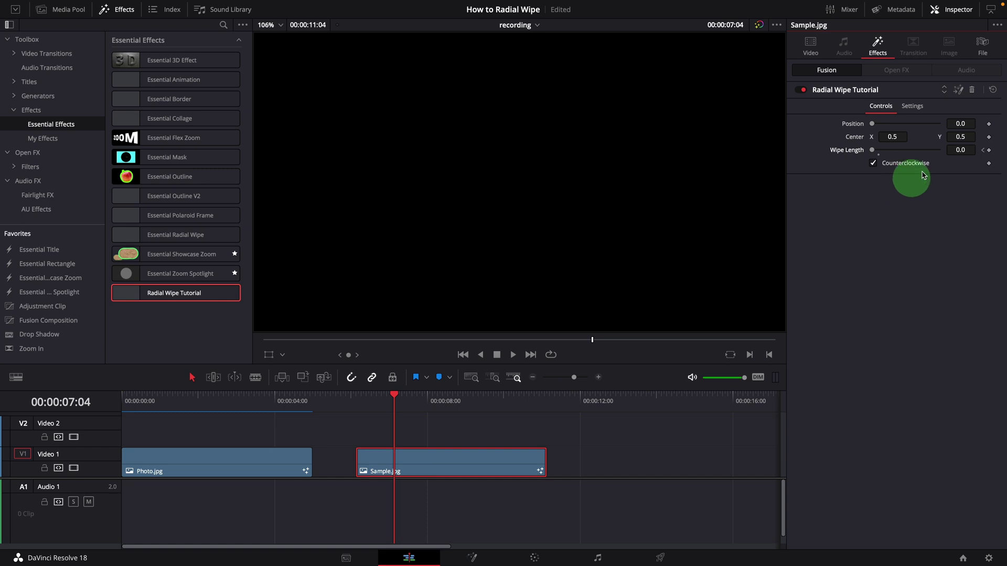
pyautogui.click(960, 150)
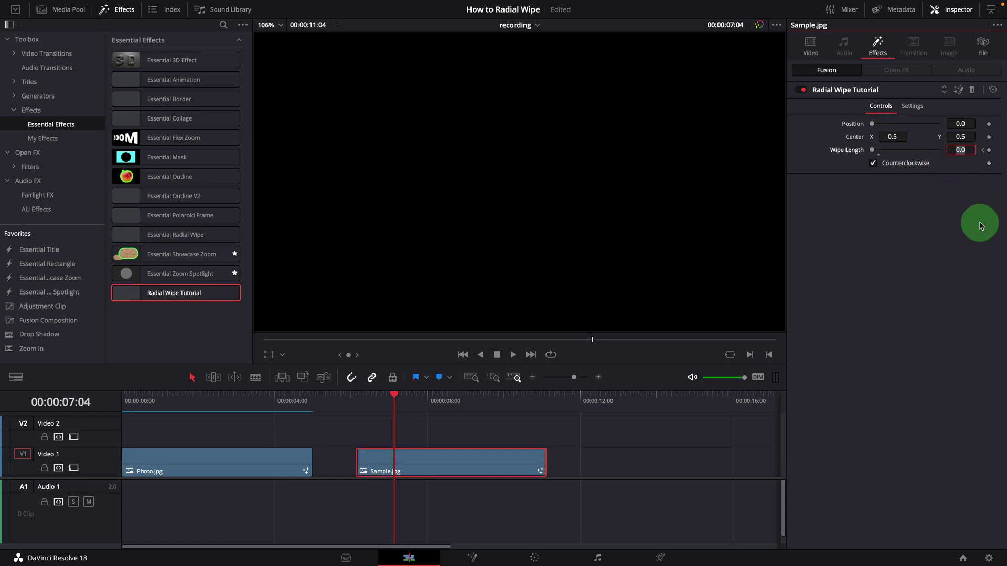
pyautogui.press('Tab')
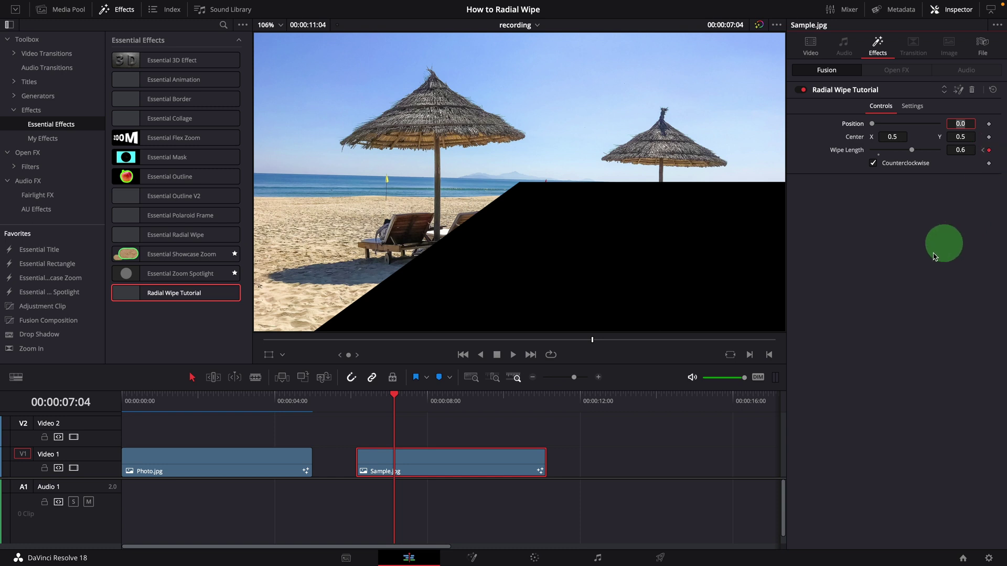
# - Preview the counterclockwise wipe animation from the start of the beach clip
pyautogui.click(385, 394)
pyautogui.click(357, 395)
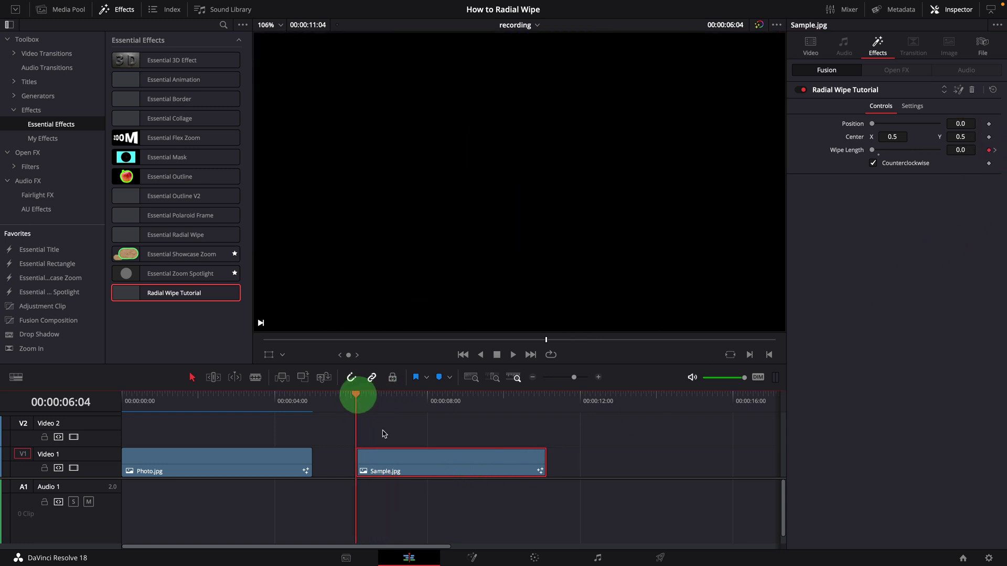
pyautogui.press('space')
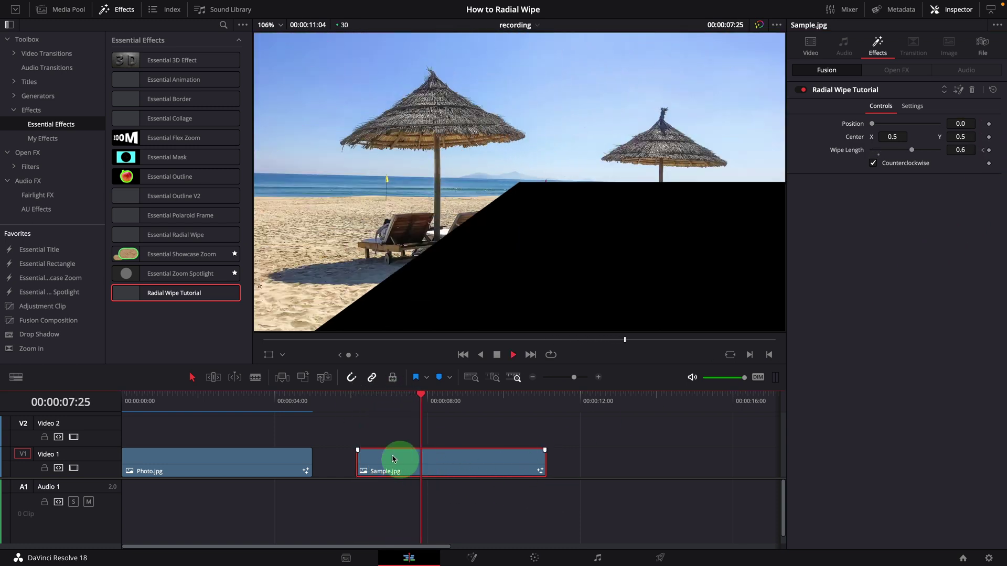
pyautogui.click(361, 400)
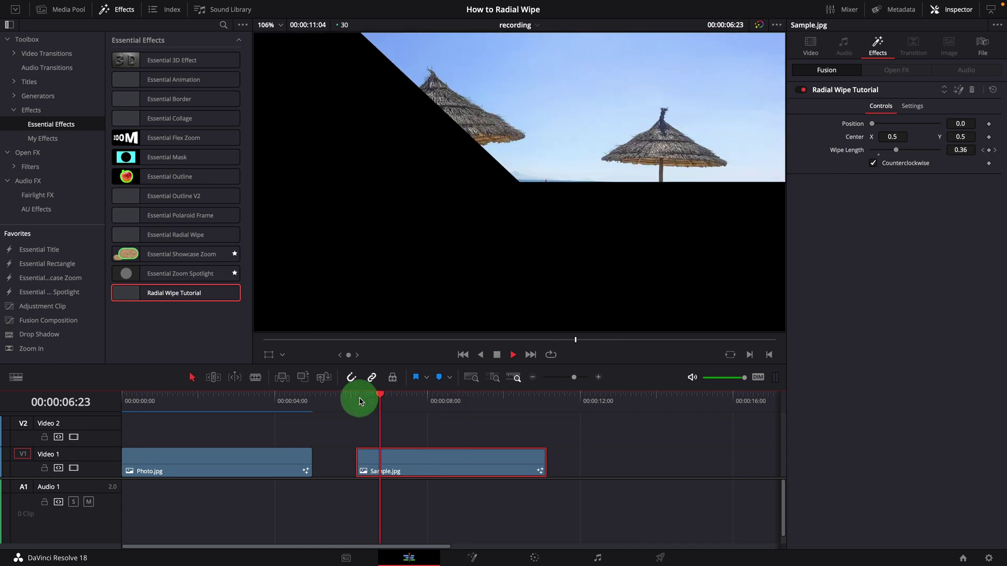
pyautogui.click(356, 400)
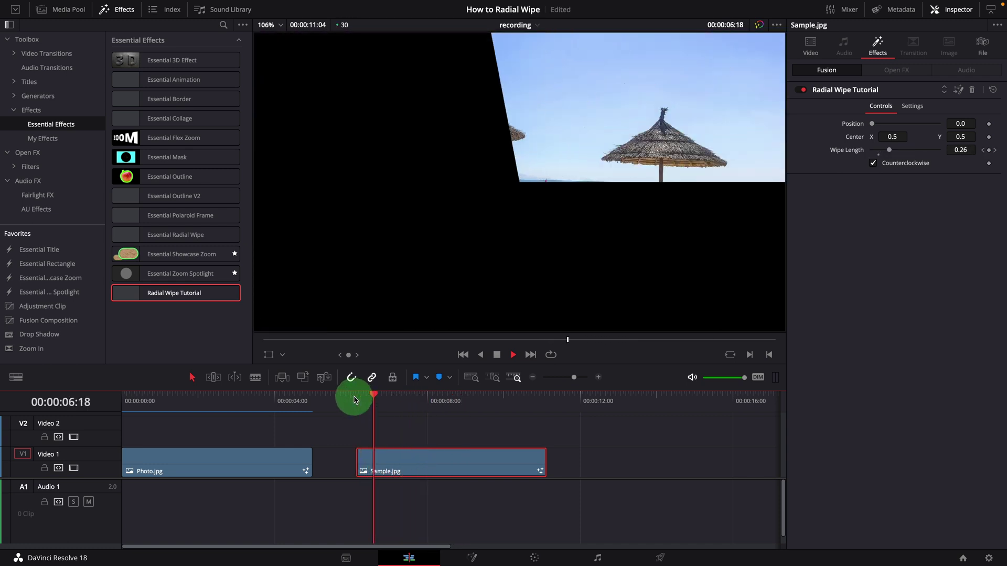
pyautogui.press('space')
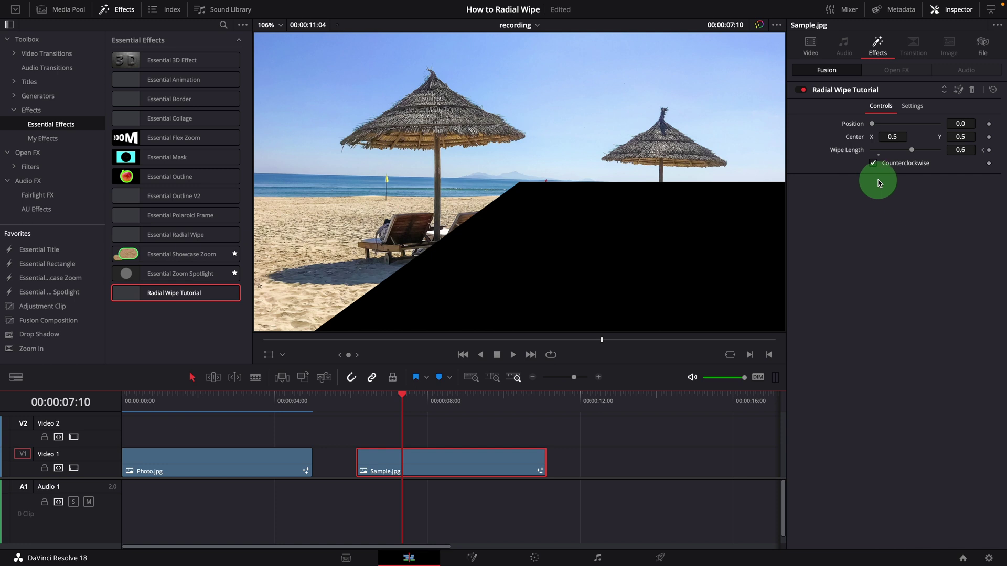
# - Turn off Counterclockwise and replay the now clockwise wipe from the clip start
pyautogui.click(873, 163)
pyautogui.click(866, 236)
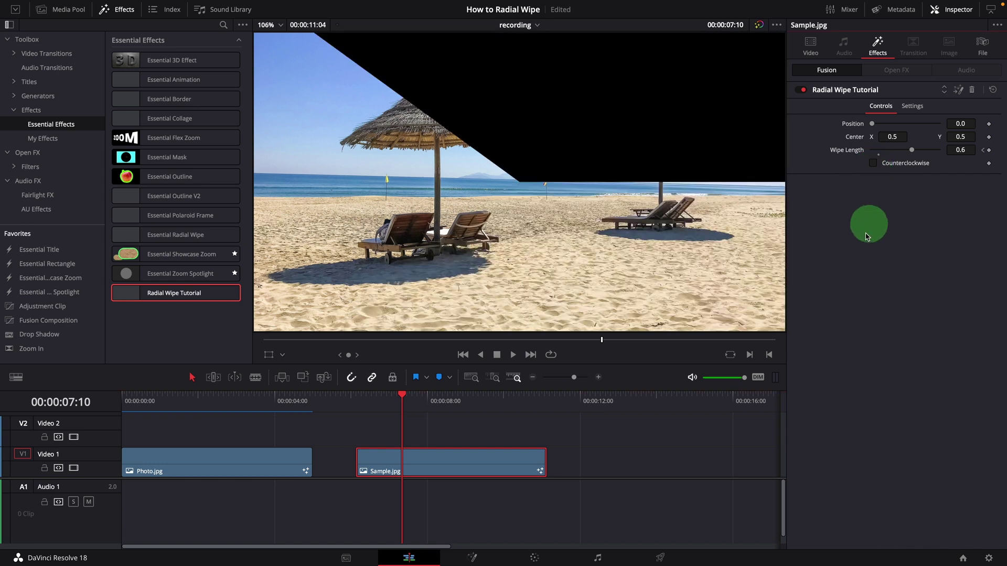
pyautogui.click(352, 400)
pyautogui.press('space')
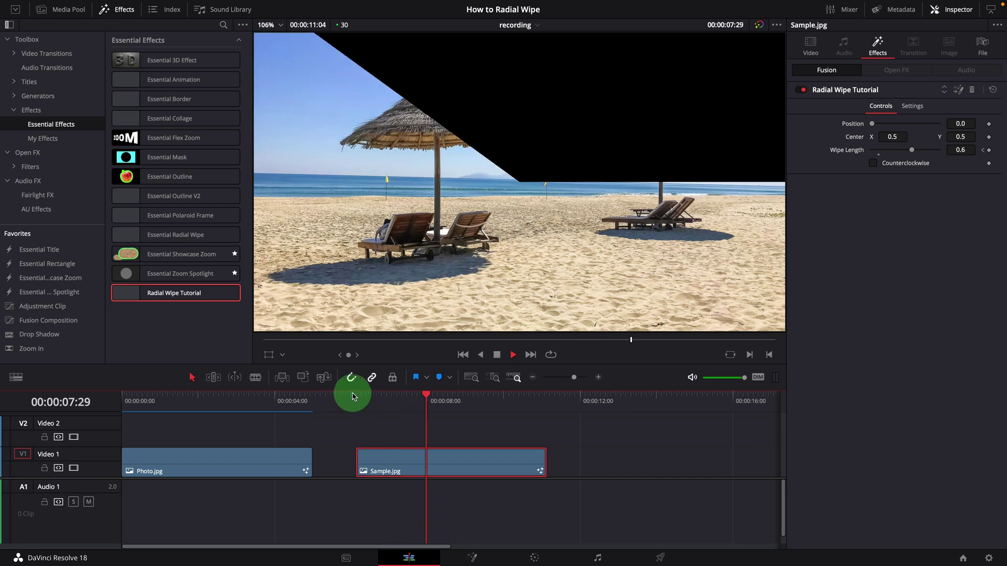
pyautogui.click(353, 398)
# - Replay the beach wipe, then select the third Photo.jpg clip carrying Essential Radial Wipe
pyautogui.click(355, 399)
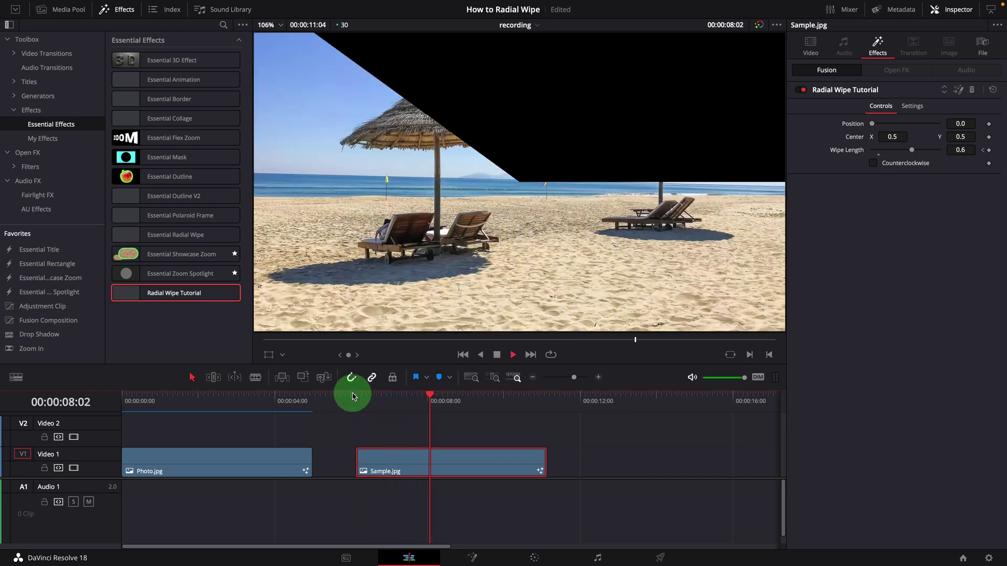
pyautogui.click(354, 398)
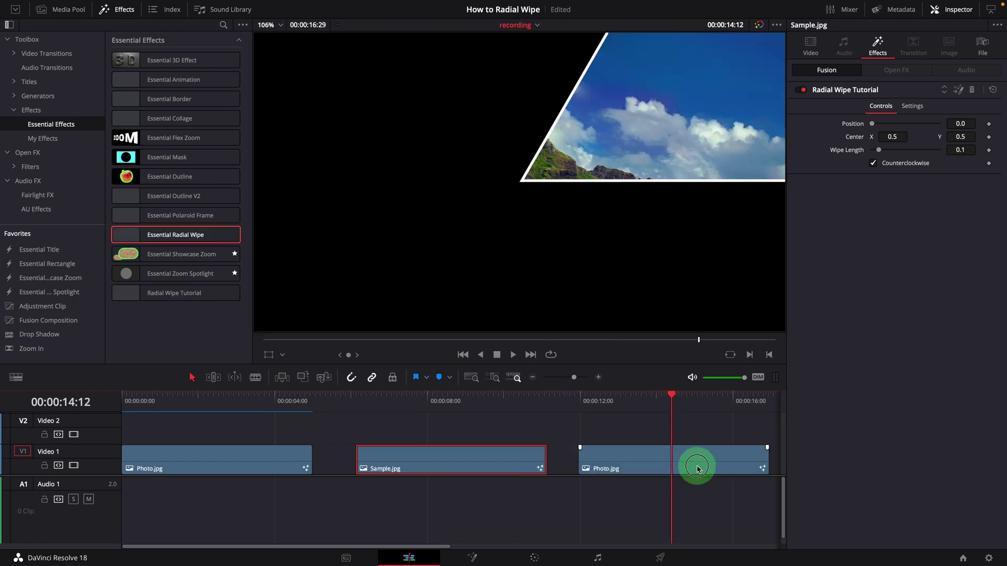
pyautogui.click(692, 463)
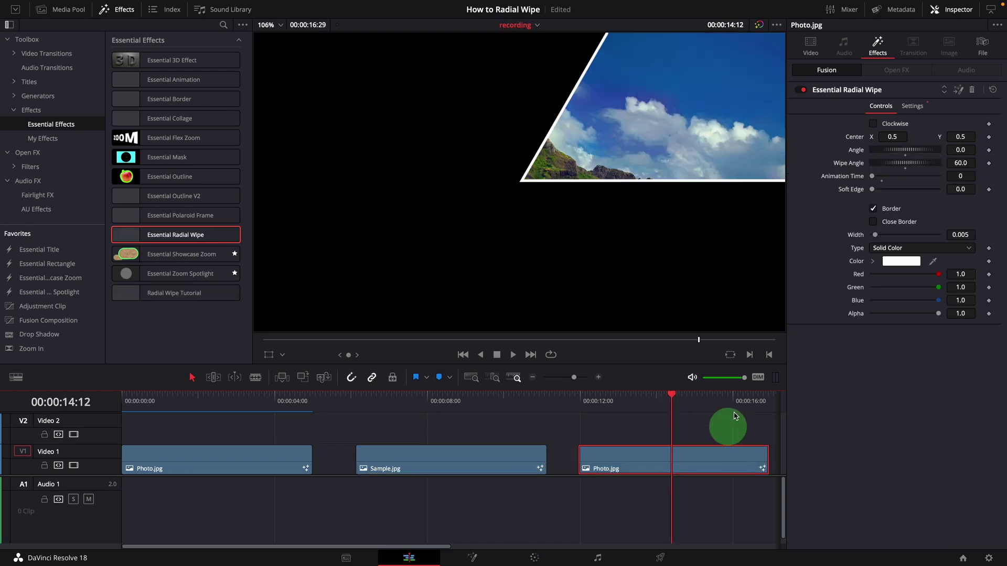